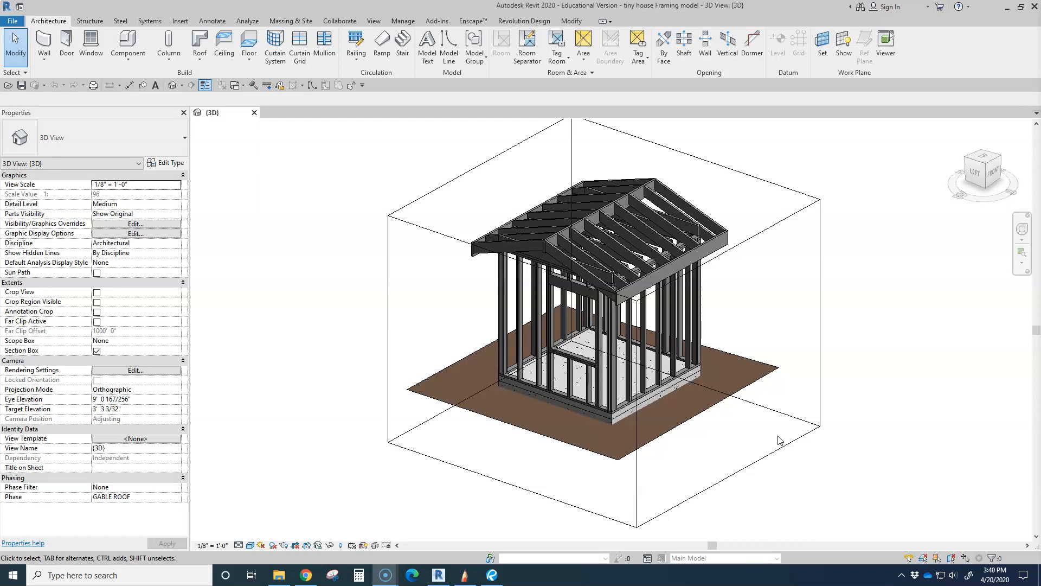
# Open the Framing detail model-RF assignment in the browser and highlight the 1.5" = 1'-0" scale and the 3/16" foam board thickness
pyautogui.keyDown('shift'); pyautogui.moveTo(722, 426); pyautogui.dragTo(709, 460, button='middle'); pyautogui.keyUp('shift')
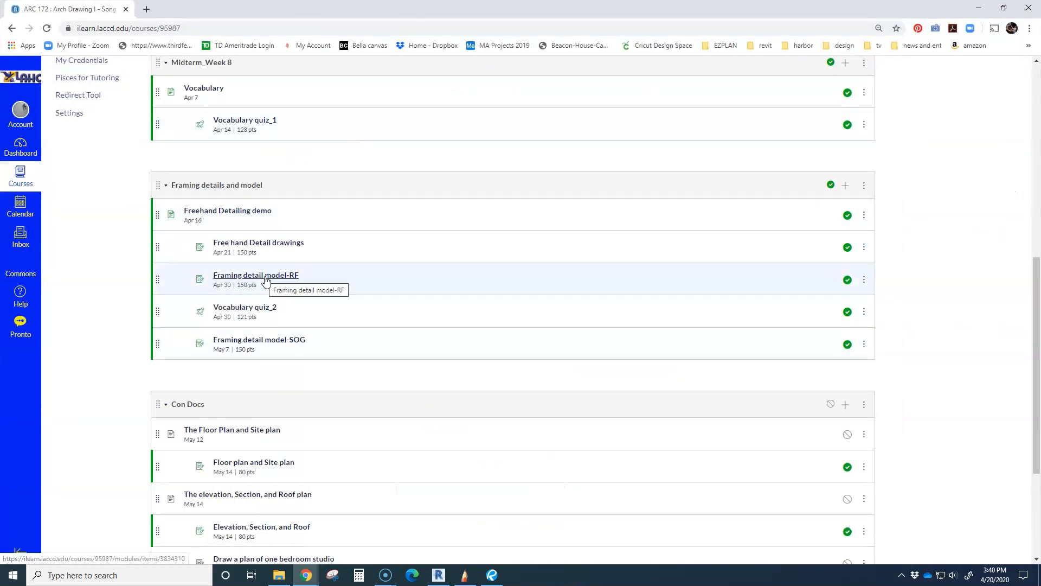
pyautogui.click(266, 277)
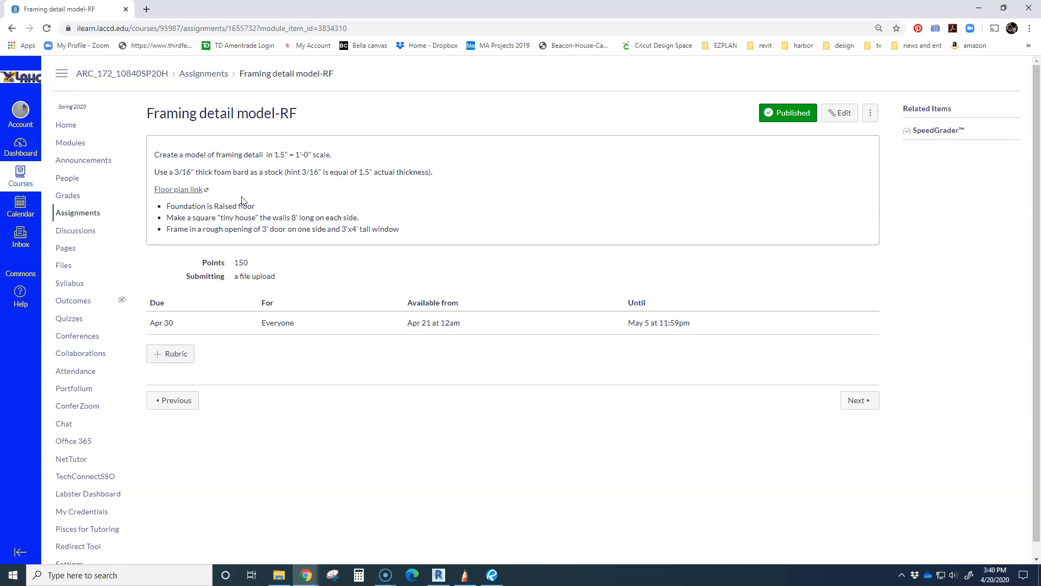
pyautogui.moveTo(274, 155); pyautogui.dragTo(336, 157)
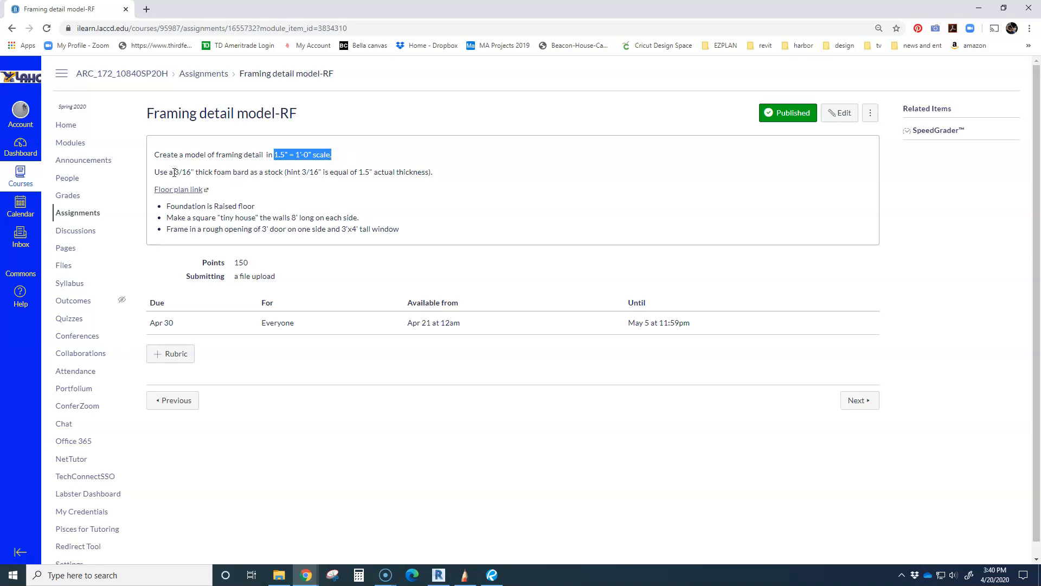
pyautogui.moveTo(174, 172); pyautogui.dragTo(195, 172)
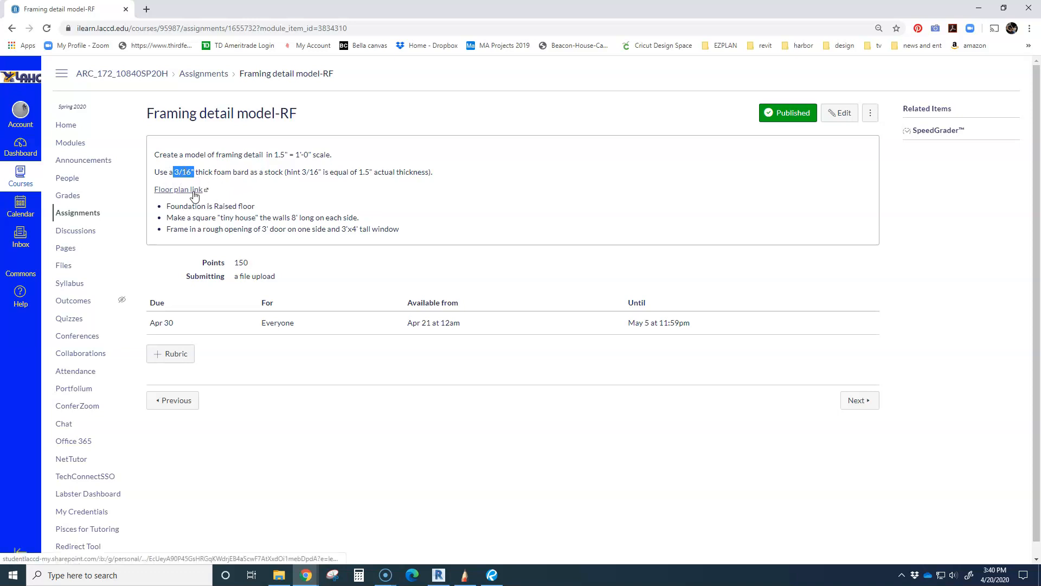
# Return to Revit and examine the tiny house framing model from several angles, including the front and the base below grade
pyautogui.moveTo(236, 15); pyautogui.dragTo(1040, 141)
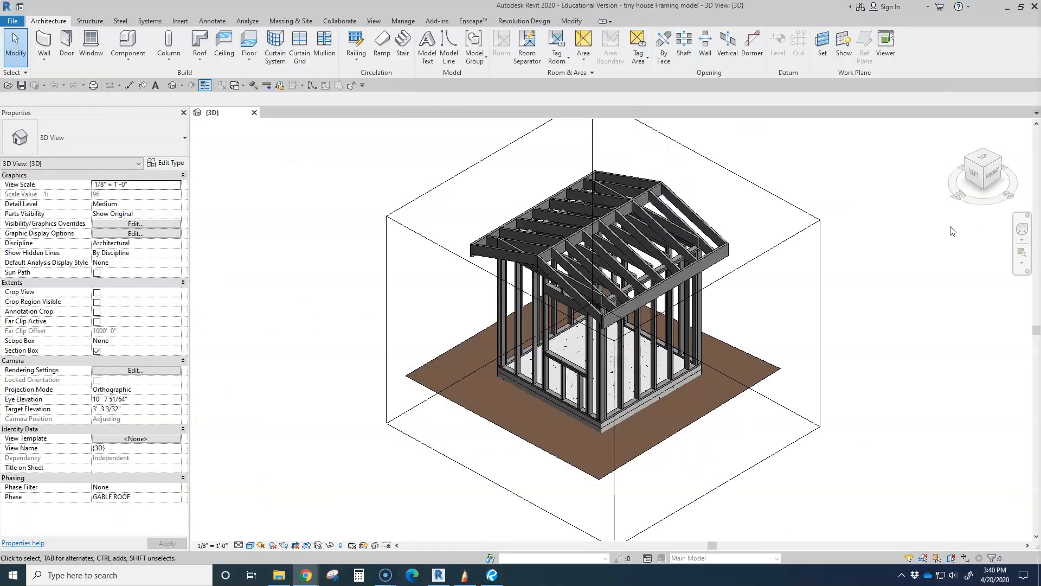
pyautogui.rightClick(745, 341)
pyautogui.click(754, 314)
pyautogui.keyDown('shift'); pyautogui.moveTo(845, 369); pyautogui.dragTo(794, 354, button='middle'); pyautogui.keyUp('shift')
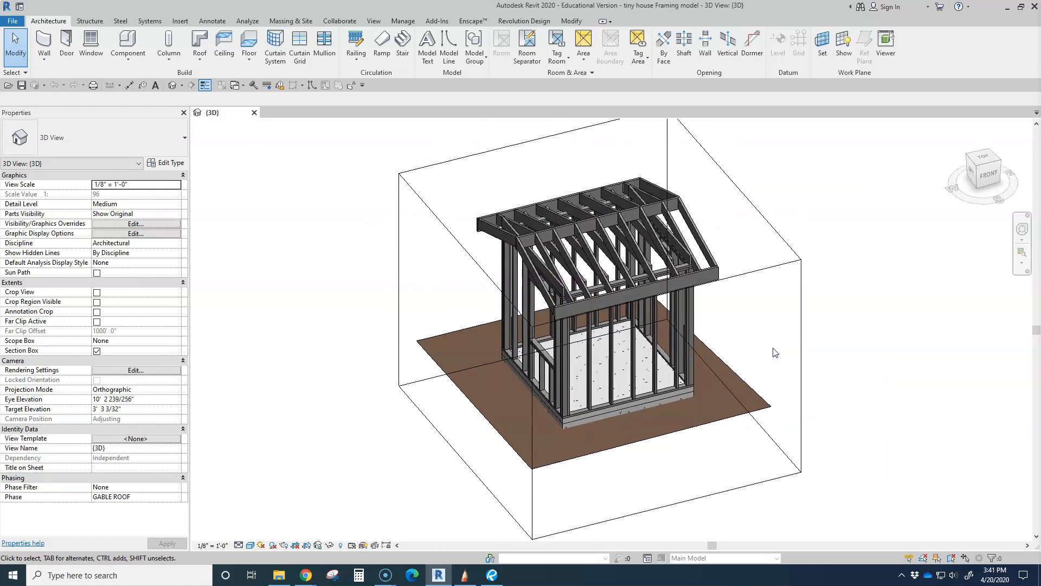
pyautogui.keyDown('shift'); pyautogui.moveTo(740, 379); pyautogui.dragTo(704, 303, button='middle'); pyautogui.keyUp('shift')
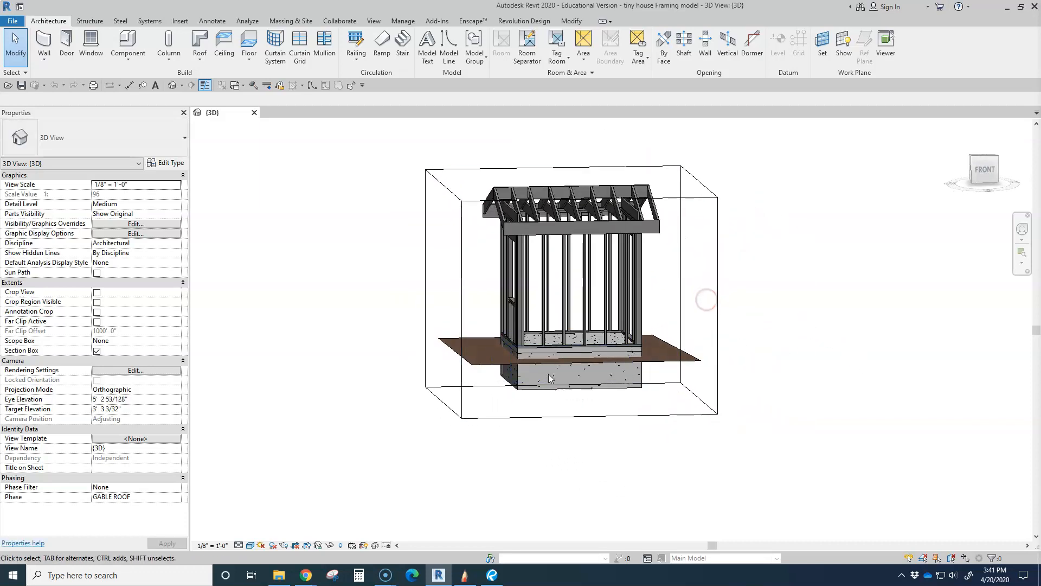
pyautogui.click(984, 172)
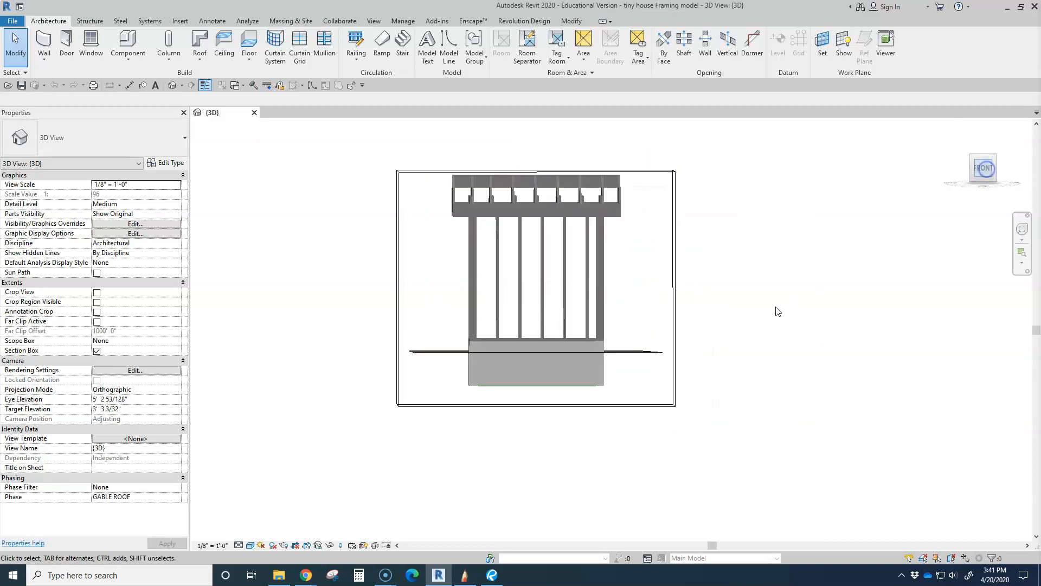
pyautogui.scroll(4, 560, 408)
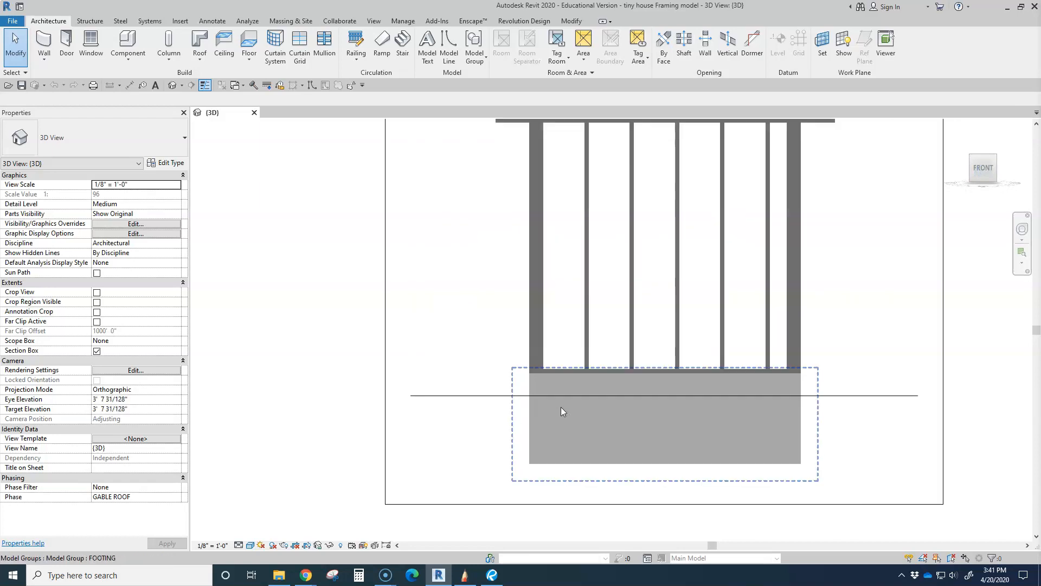
pyautogui.keyDown('shift'); pyautogui.moveTo(587, 400); pyautogui.dragTo(643, 442, button='middle'); pyautogui.keyUp('shift')
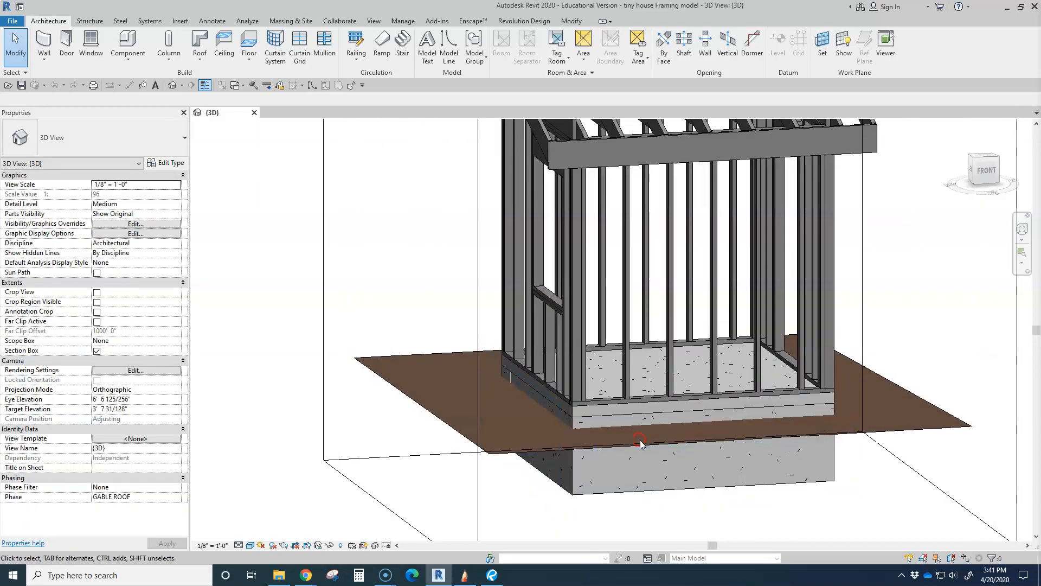
# Lower the section box's upper face to the slab and move its front face inward to cut through the footings
pyautogui.scroll(-4, 643, 442)
pyautogui.click(518, 254)
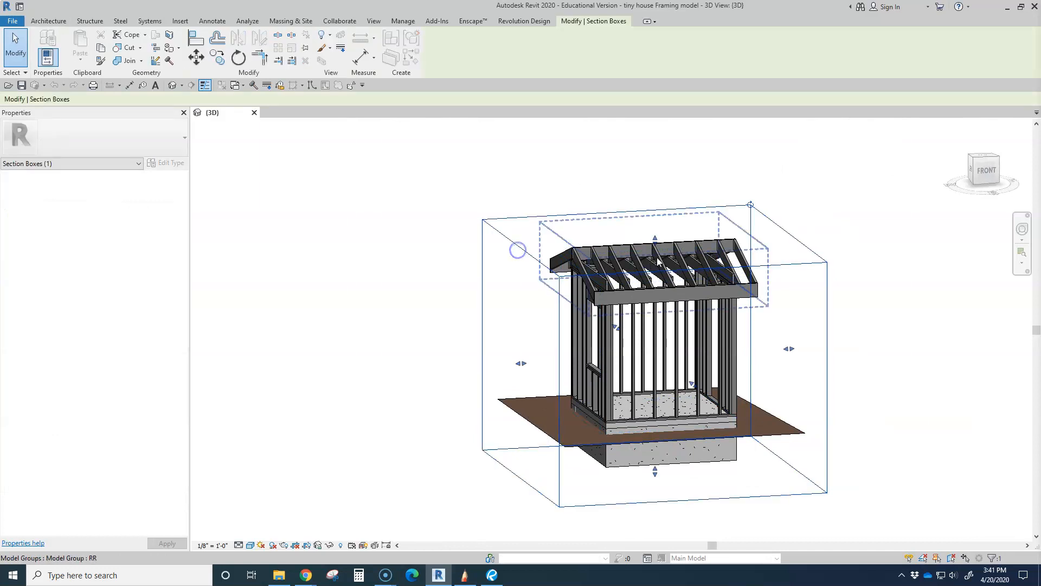
pyautogui.moveTo(655, 238); pyautogui.dragTo(656, 408)
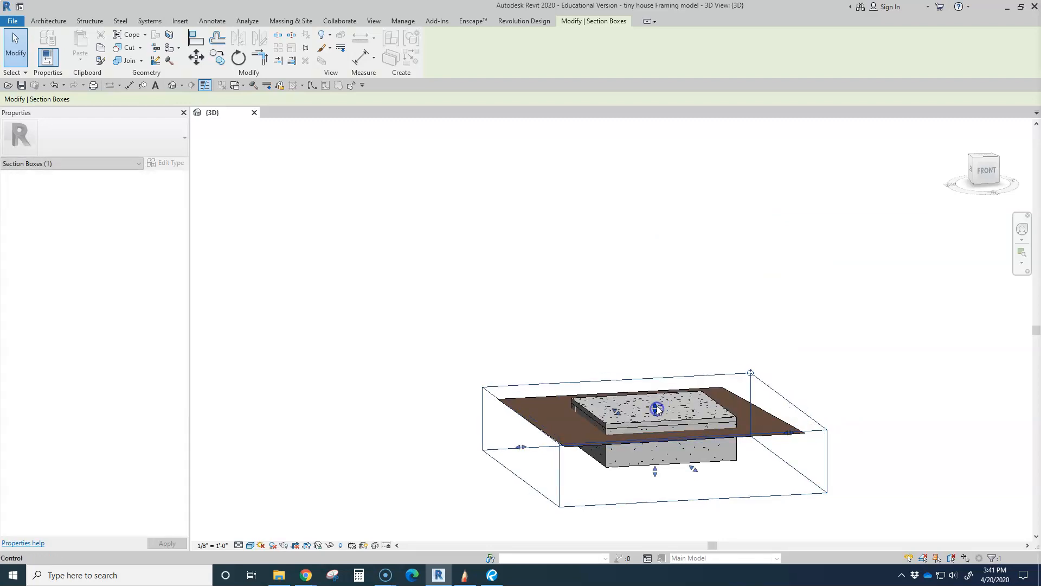
pyautogui.keyDown('shift'); pyautogui.moveTo(686, 473); pyautogui.dragTo(729, 467, button='middle'); pyautogui.keyUp('shift')
pyautogui.moveTo(729, 467); pyautogui.dragTo(657, 439)
pyautogui.click(839, 487)
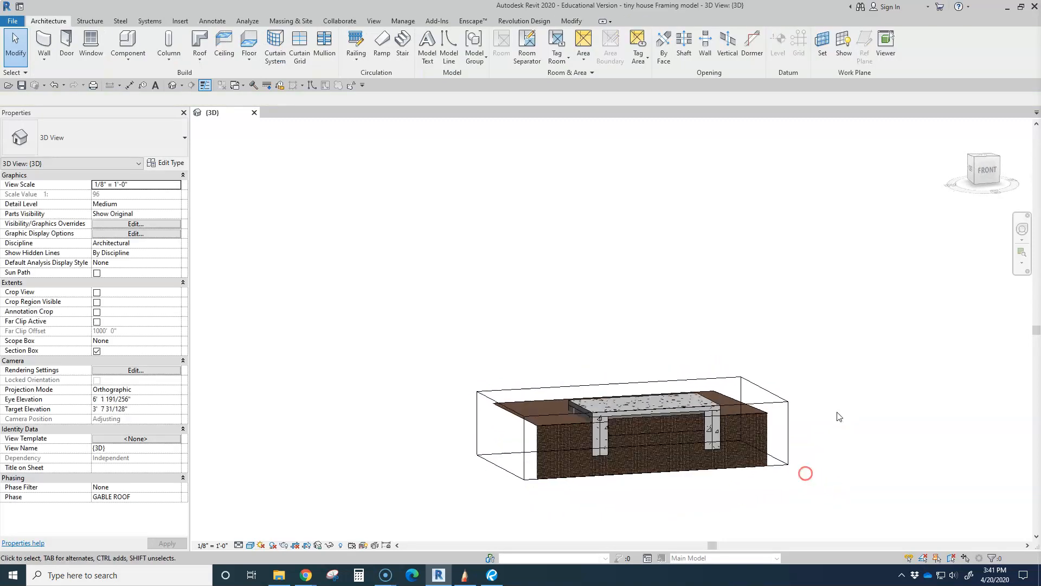
# Examine the cut slab, footings and surrounding soil from the front, including the slab-to-footing joint up close
pyautogui.click(987, 173)
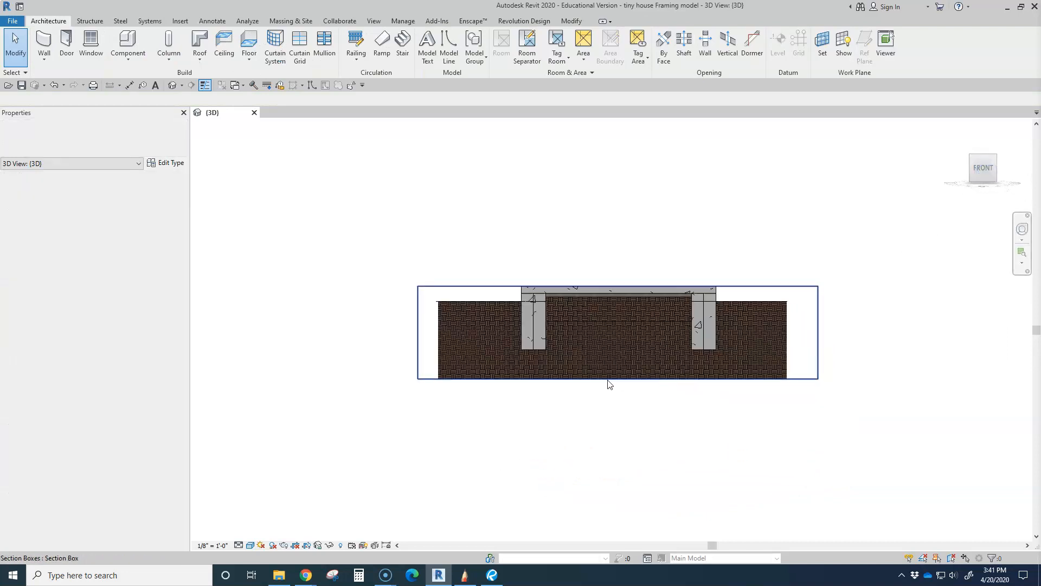
pyautogui.scroll(2, 528, 317)
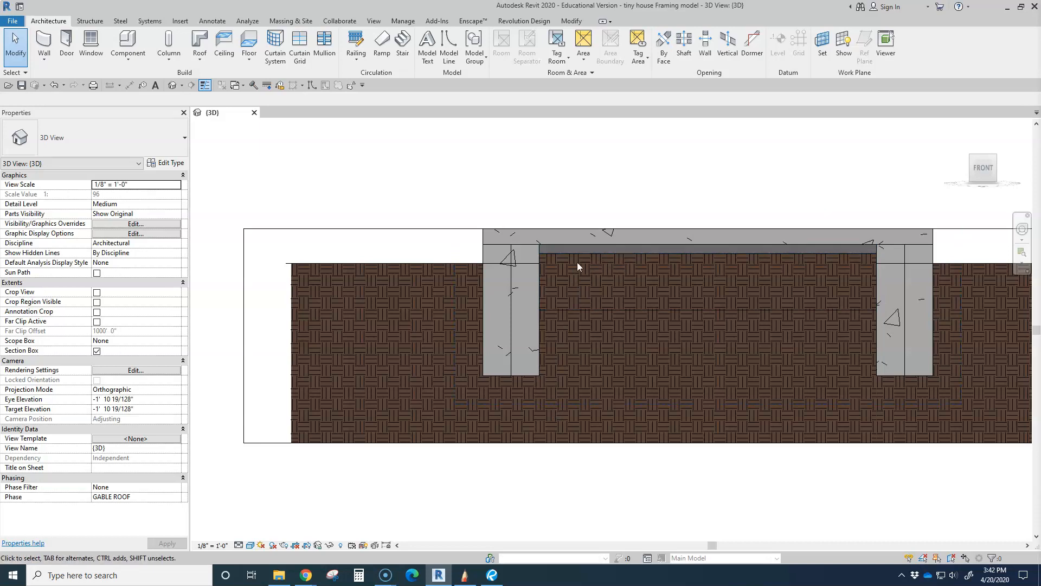
pyautogui.scroll(2, 548, 252)
pyautogui.scroll(1, 545, 251)
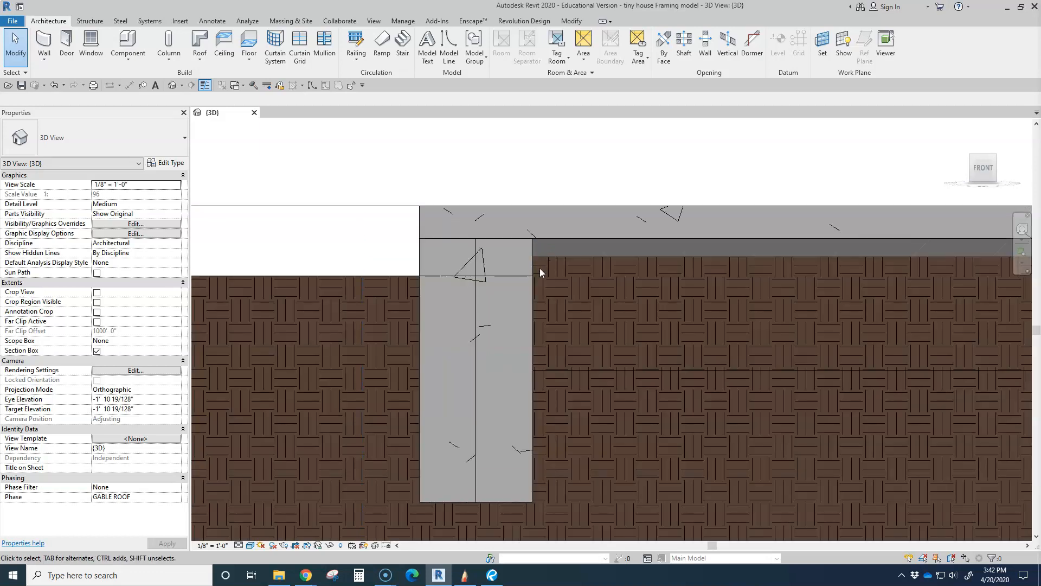
pyautogui.scroll(1, 536, 268)
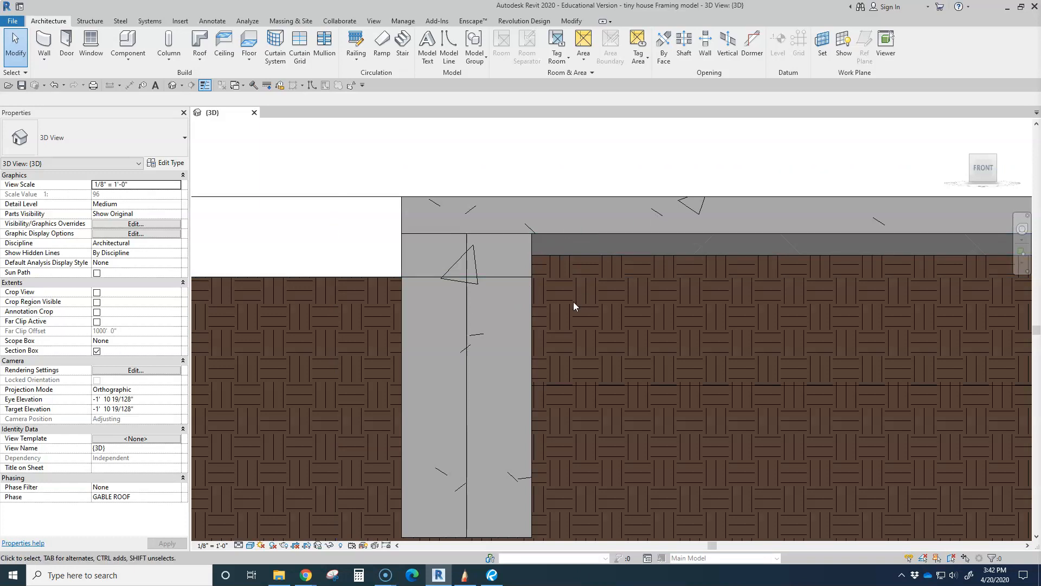
pyautogui.scroll(-2, 574, 302)
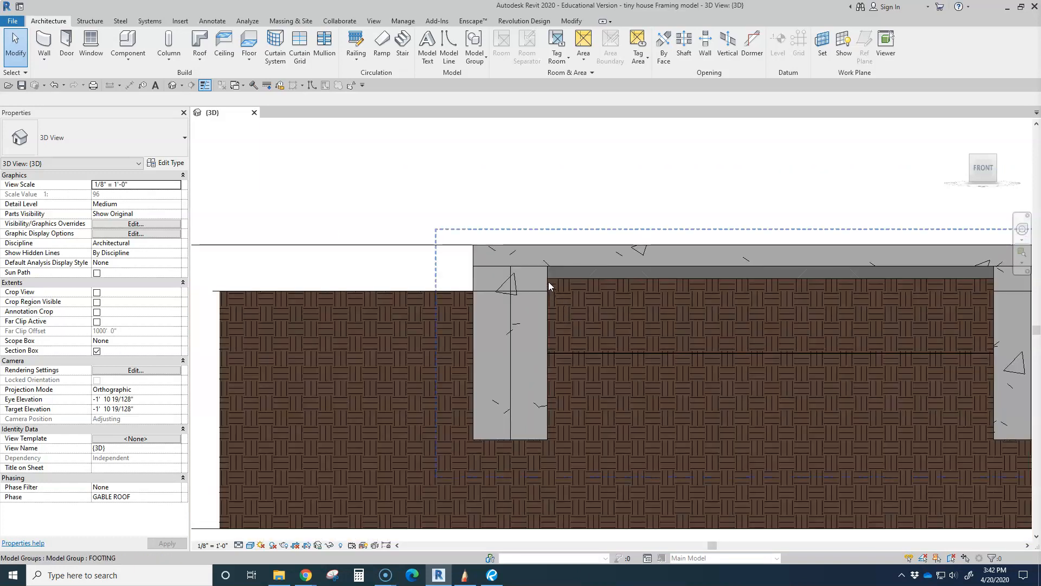
pyautogui.scroll(-1, 537, 363)
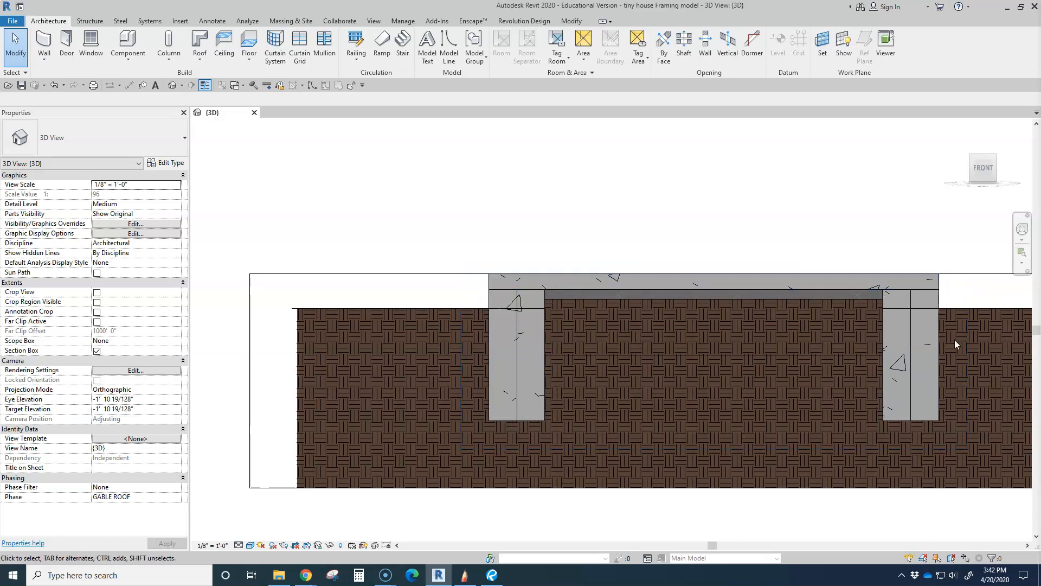
pyautogui.scroll(-2, 733, 302)
# Select the FOOTING model group in the cut foundation, clear the selection, and inspect the foundation from different angles
pyautogui.keyDown('shift'); pyautogui.moveTo(733, 303); pyautogui.dragTo(750, 417, button='middle'); pyautogui.keyUp('shift')
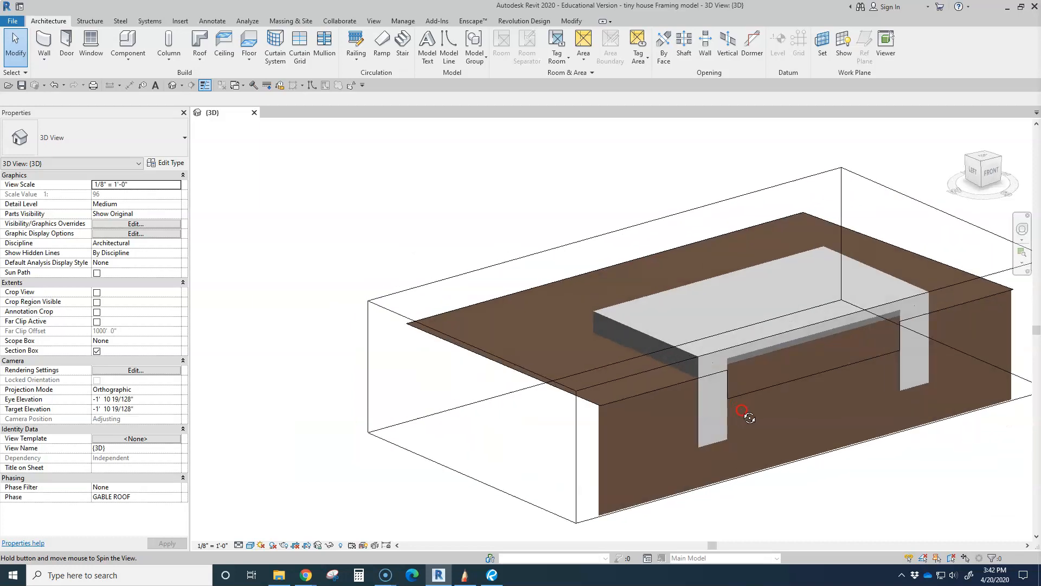
pyautogui.click(701, 415)
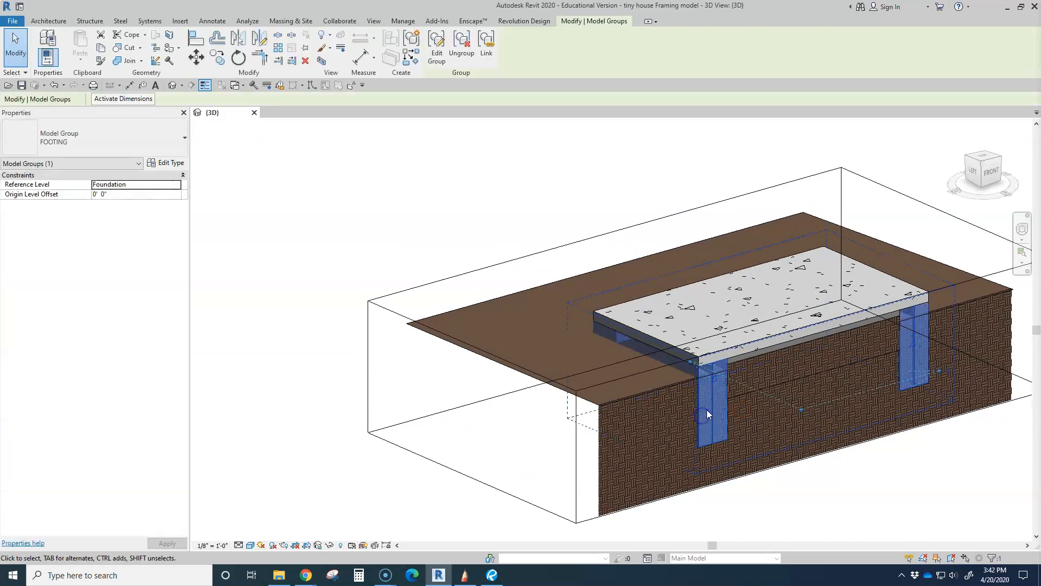
pyautogui.moveTo(795, 439); pyautogui.dragTo(630, 378, button='middle')
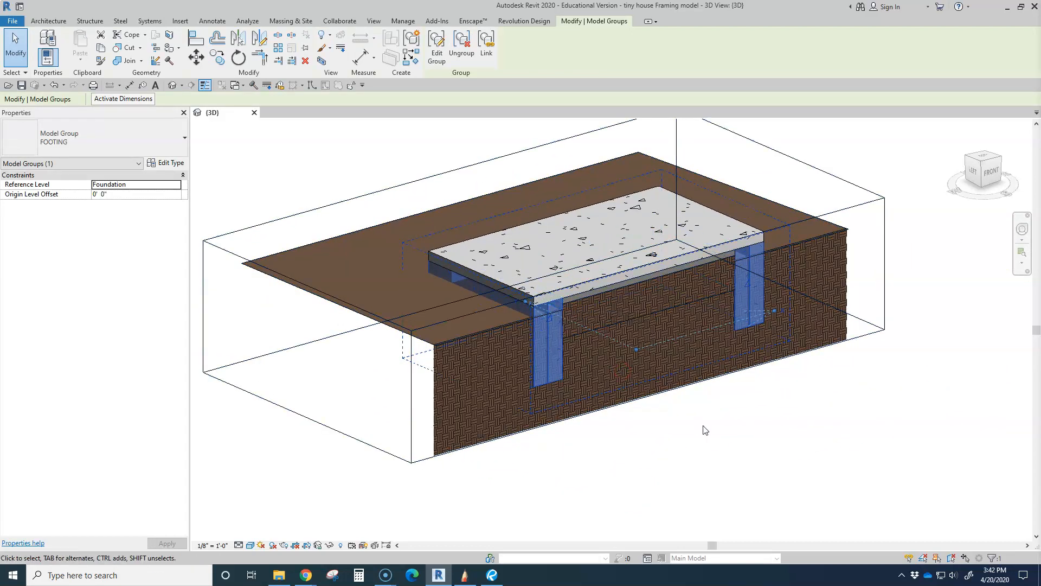
pyautogui.click(724, 436)
pyautogui.keyDown('shift'); pyautogui.moveTo(720, 495); pyautogui.dragTo(575, 397, button='middle'); pyautogui.keyUp('shift')
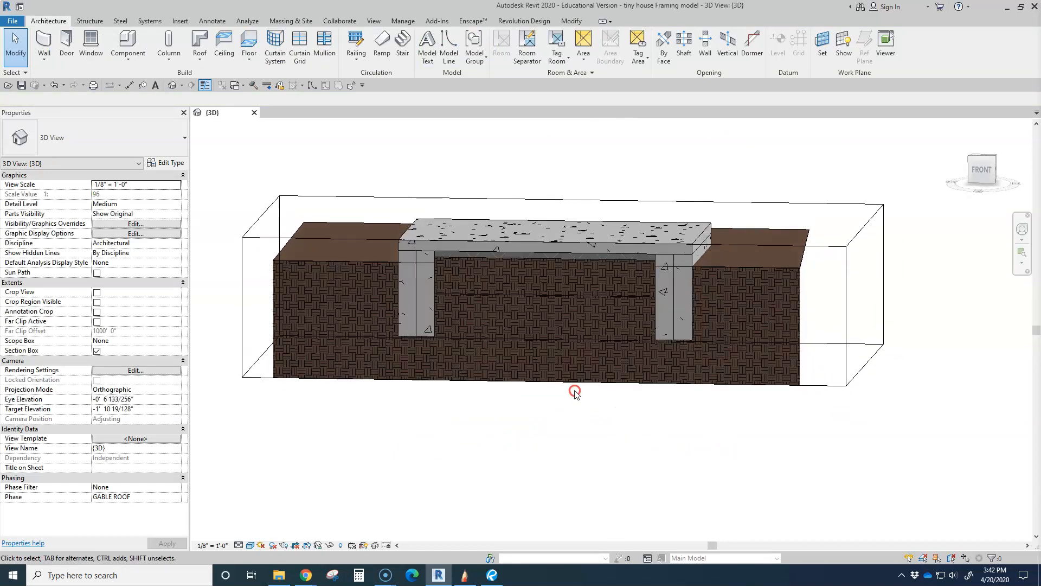
pyautogui.keyDown('shift'); pyautogui.moveTo(506, 385); pyautogui.dragTo(618, 460, button='middle'); pyautogui.keyUp('shift')
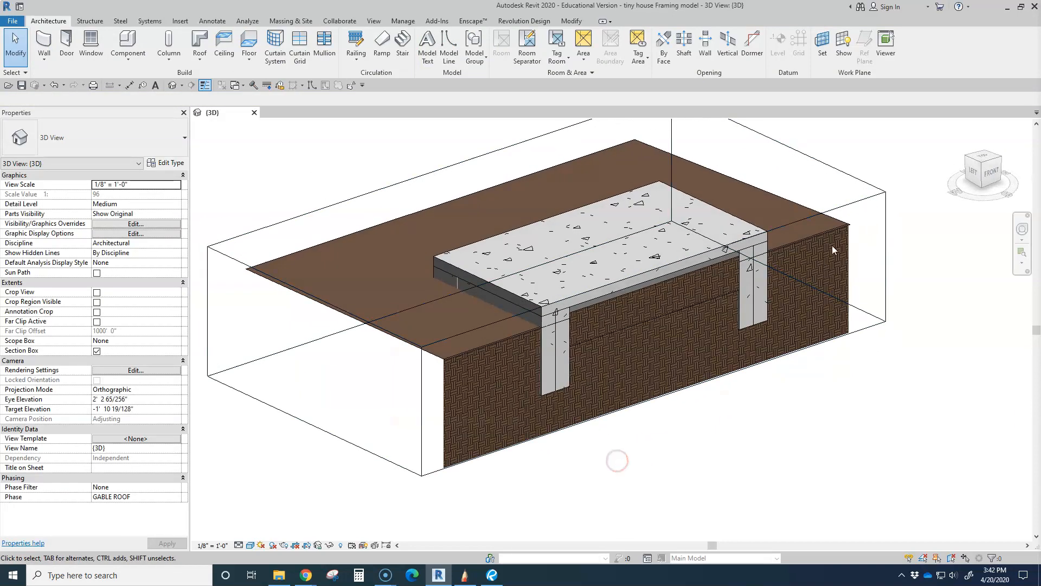
# Move the section box's front face back outward past the whole slab and ground surface
pyautogui.click(852, 204)
pyautogui.moveTo(655, 336); pyautogui.dragTo(830, 419)
pyautogui.scroll(-3, 748, 392)
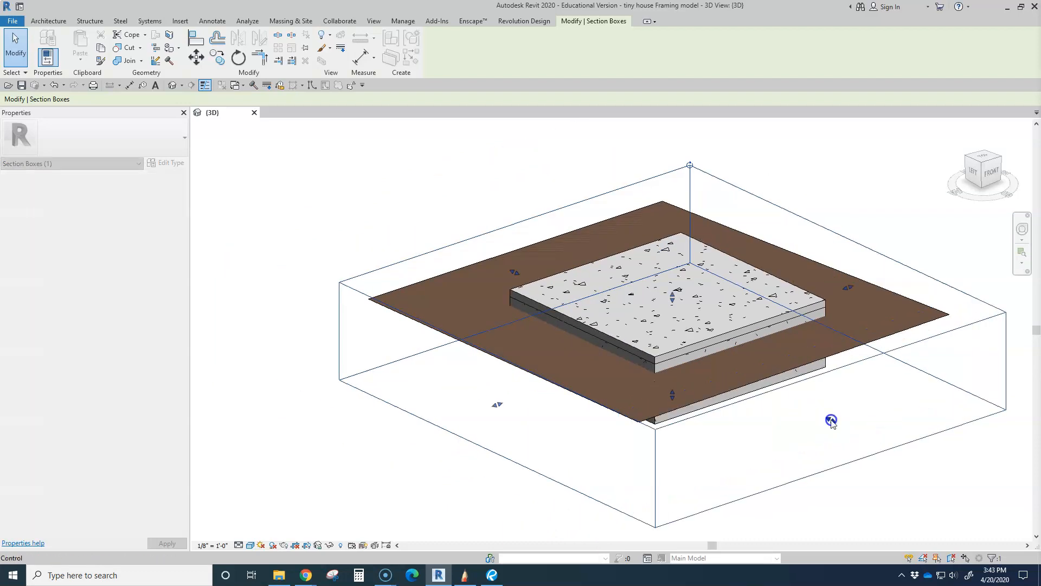
# Select the topography surface and inspect where it meets the slab and footing from a low and a raised angle
pyautogui.click(507, 452)
pyautogui.keyDown('shift'); pyautogui.moveTo(508, 454); pyautogui.dragTo(425, 379, button='middle'); pyautogui.keyUp('shift')
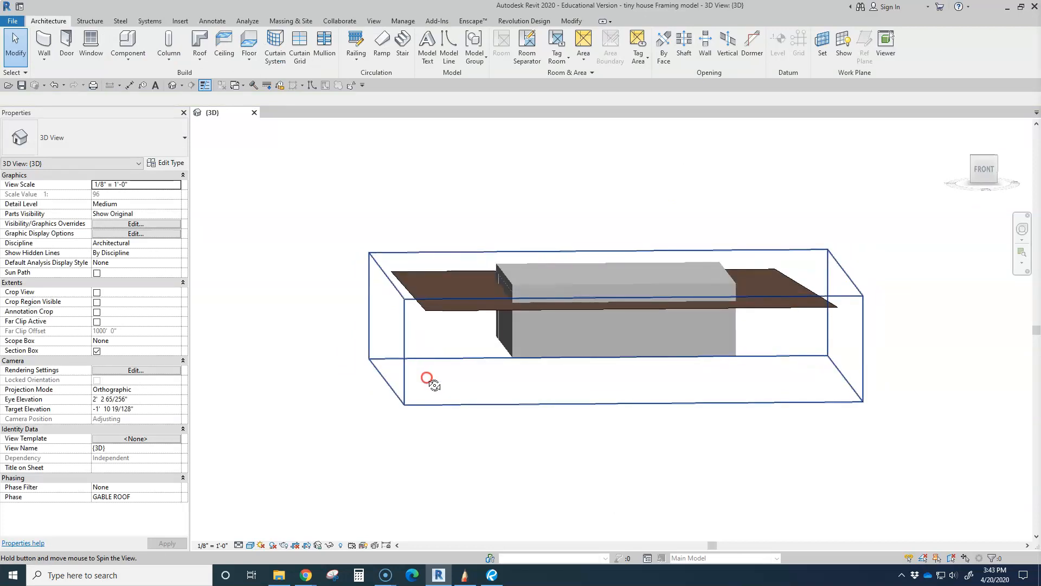
pyautogui.click(437, 310)
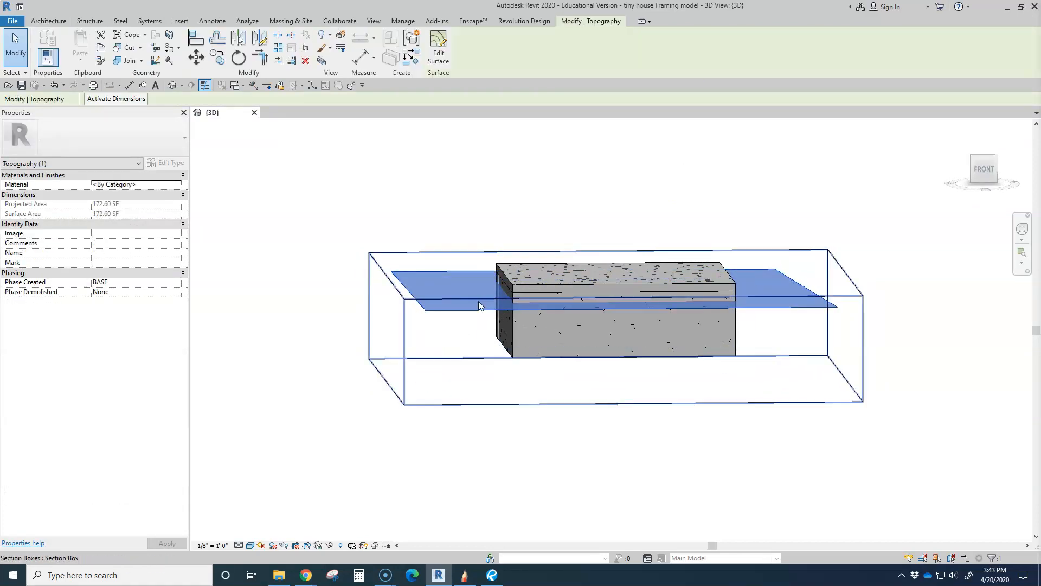
pyautogui.keyDown('shift'); pyautogui.moveTo(442, 363); pyautogui.dragTo(434, 419, button='middle'); pyautogui.keyUp('shift')
pyautogui.keyDown('shift'); pyautogui.moveTo(463, 400); pyautogui.dragTo(536, 451, button='middle'); pyautogui.keyUp('shift')
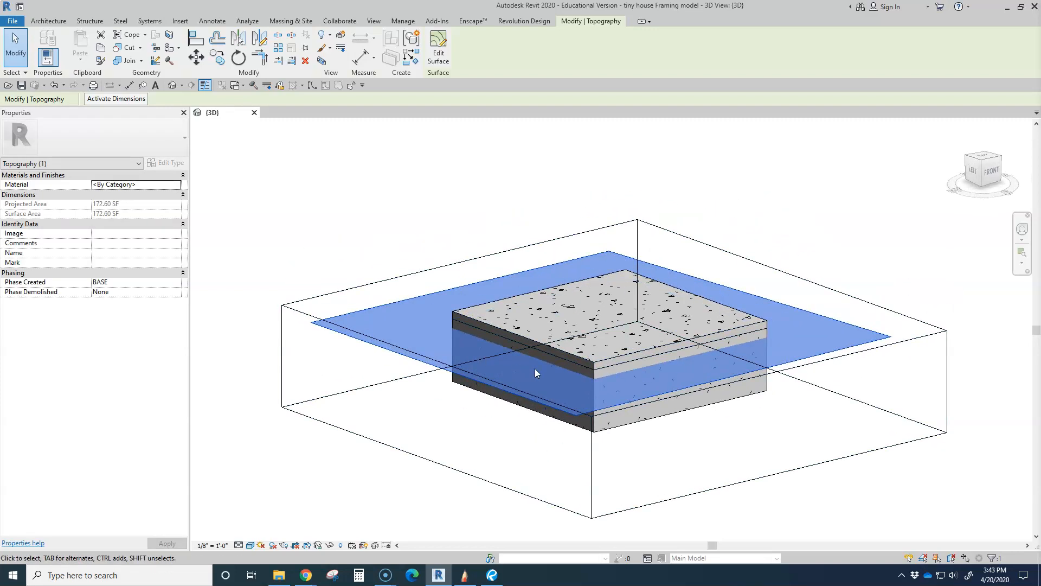
pyautogui.moveTo(829, 261); pyautogui.dragTo(783, 271, button='middle')
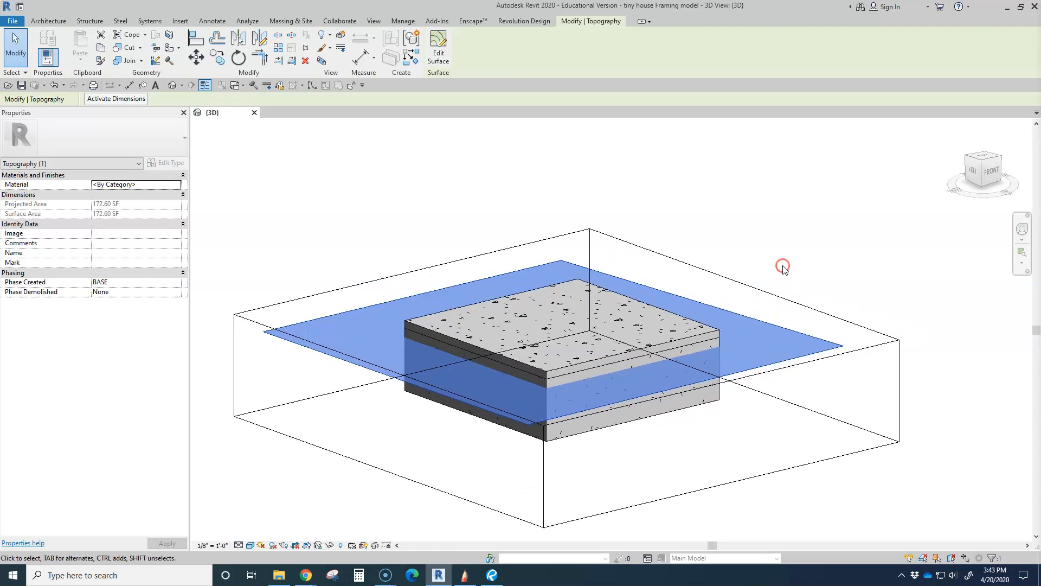
# Raise the section box's upper face slightly to include the bottom plates and the lower ends of the studs
pyautogui.click(768, 293)
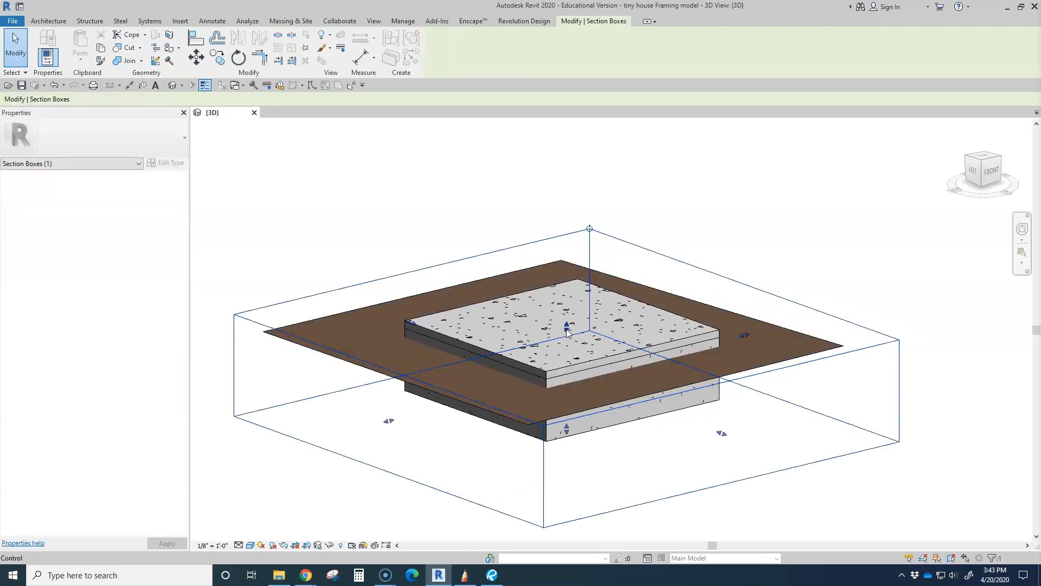
pyautogui.moveTo(566, 329); pyautogui.dragTo(568, 313)
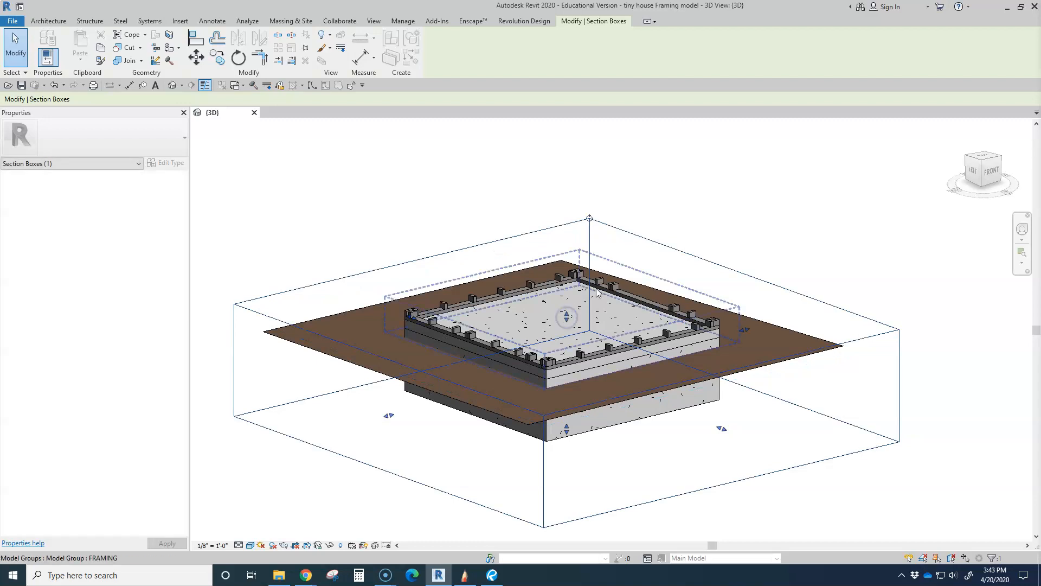
pyautogui.click(749, 219)
# Examine the bottom plates and stud layout along the slab edge near the front corner
pyautogui.keyDown('shift'); pyautogui.moveTo(611, 282); pyautogui.dragTo(603, 383, button='middle'); pyautogui.keyUp('shift')
pyautogui.scroll(3, 484, 414)
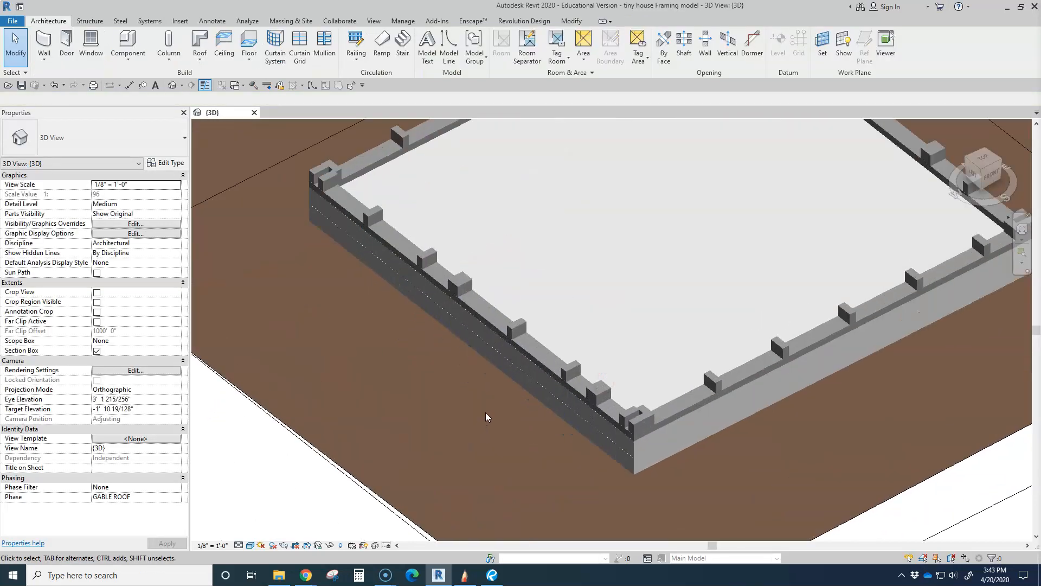
pyautogui.scroll(5, 547, 379)
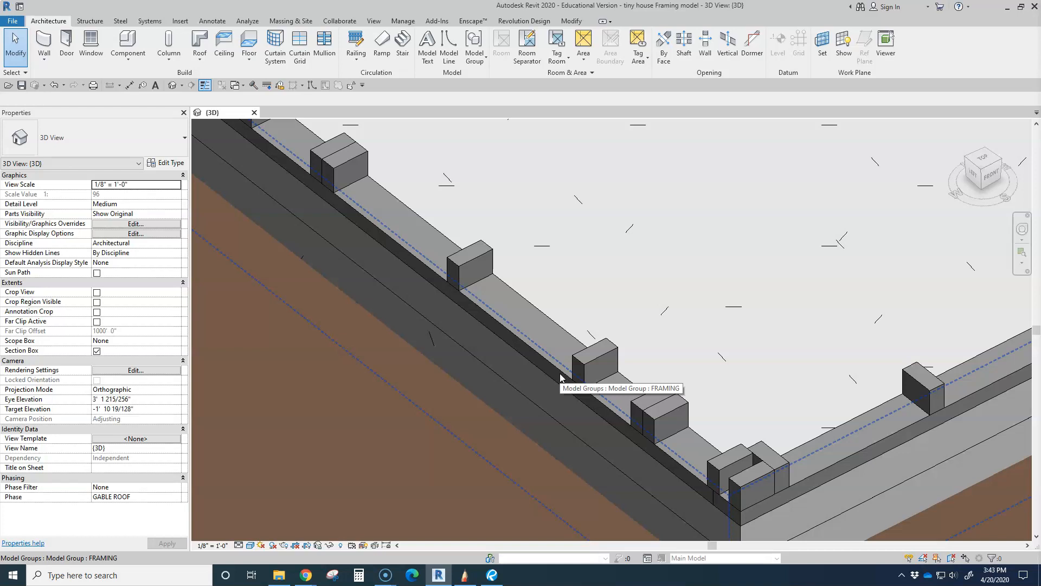
pyautogui.scroll(2, 567, 371)
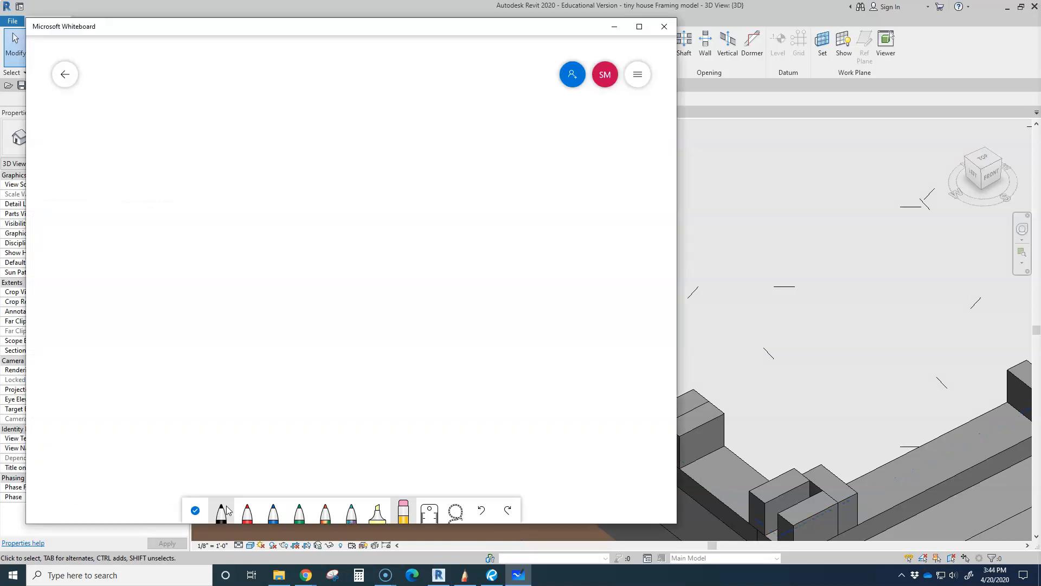
# Sketch a four-sided slab outline in perspective with the black pen in Microsoft Whiteboard
pyautogui.click(224, 508)
pyautogui.moveTo(392, 150)
pyautogui.mouseDown()
pyautogui.moveTo(258, 227)
pyautogui.moveTo(546, 306)
pyautogui.mouseUp()
pyautogui.moveTo(395, 146)
pyautogui.mouseDown()
pyautogui.moveTo(626, 194)
pyautogui.moveTo(519, 310)
pyautogui.mouseUp()
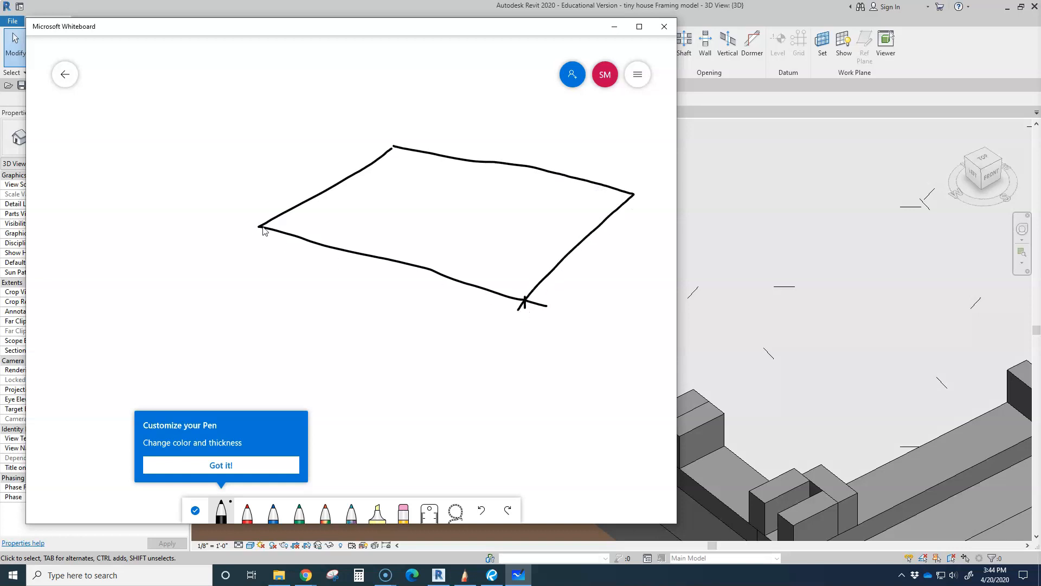
# Give the slab sketch an edge thickness, divide its top with parallel crosswise lines, and mark the first strips with a pointer and an arrow
pyautogui.moveTo(260, 239)
pyautogui.mouseDown()
pyautogui.moveTo(527, 310)
pyautogui.moveTo(636, 216)
pyautogui.mouseUp()
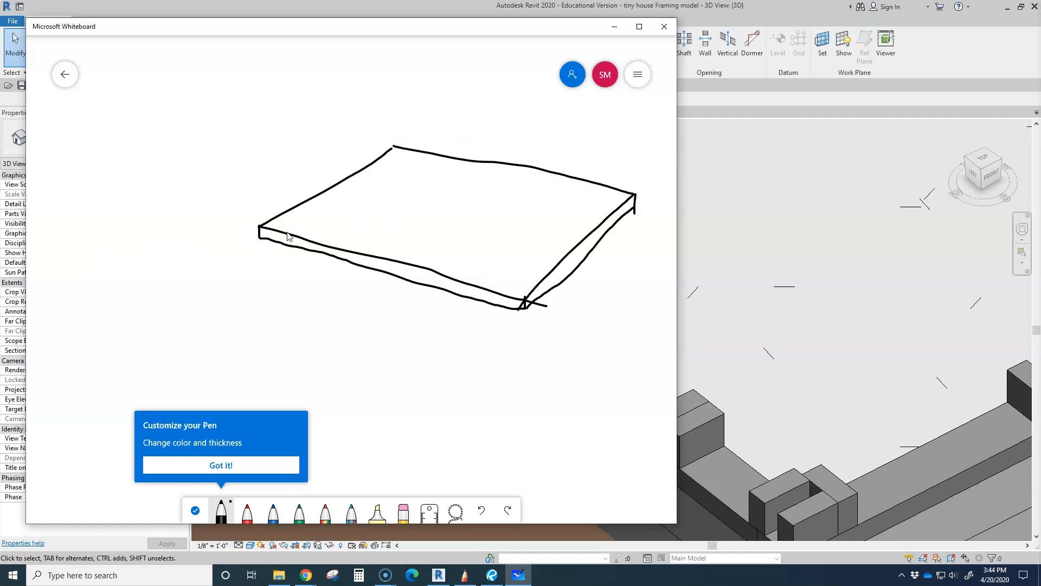
pyautogui.moveTo(284, 234); pyautogui.dragTo(419, 156)
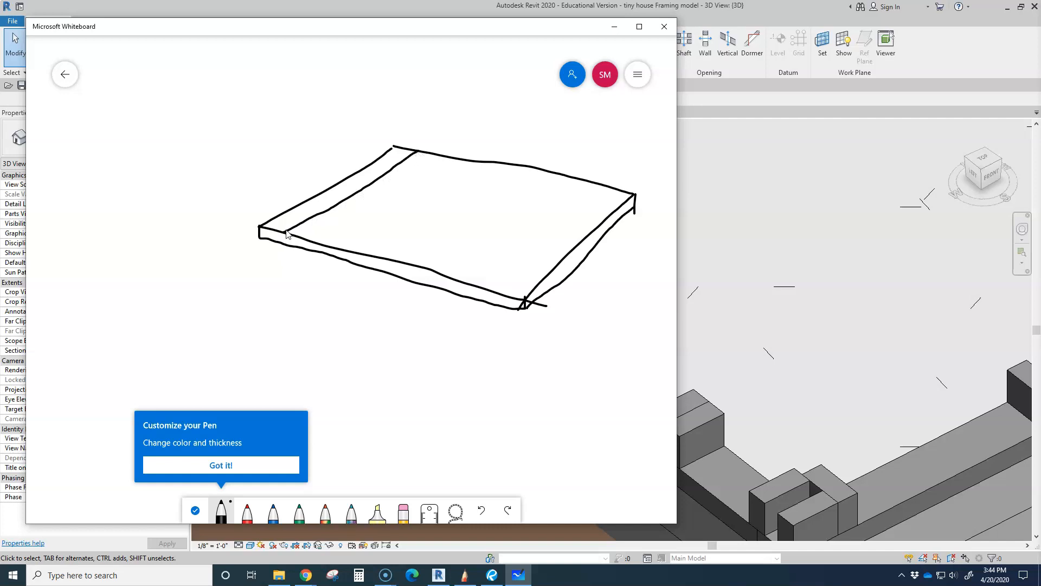
pyautogui.moveTo(261, 189)
pyautogui.mouseDown()
pyautogui.moveTo(301, 222)
pyautogui.moveTo(304, 215)
pyautogui.mouseUp()
pyautogui.moveTo(234, 221); pyautogui.dragTo(258, 235)
pyautogui.moveTo(307, 250)
pyautogui.mouseDown()
pyautogui.moveTo(308, 239)
pyautogui.moveTo(455, 157)
pyautogui.mouseUp()
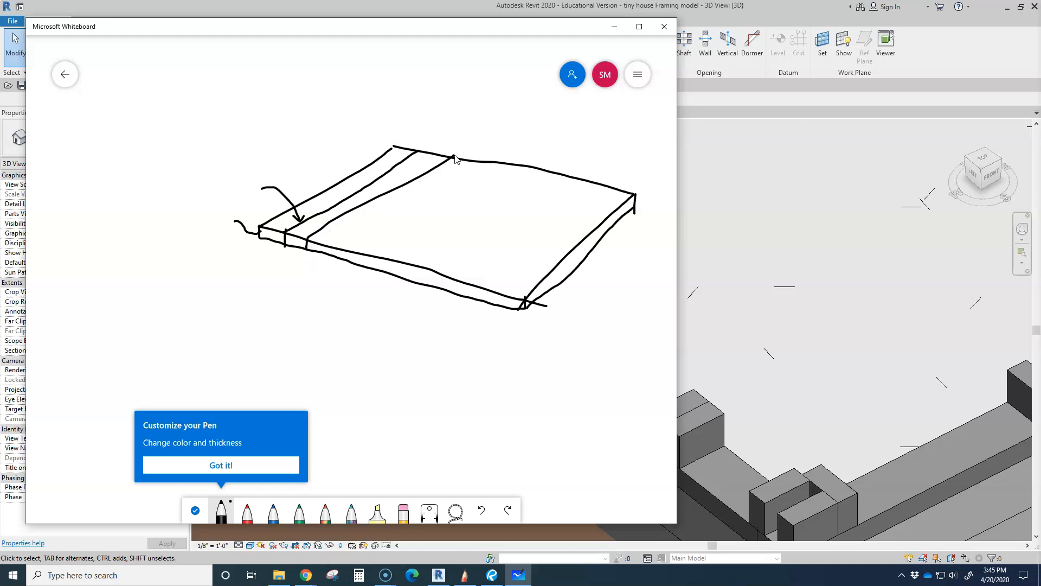
pyautogui.moveTo(331, 248); pyautogui.dragTo(469, 168)
pyautogui.moveTo(351, 265)
pyautogui.mouseDown()
pyautogui.moveTo(352, 253)
pyautogui.moveTo(498, 164)
pyautogui.mouseUp()
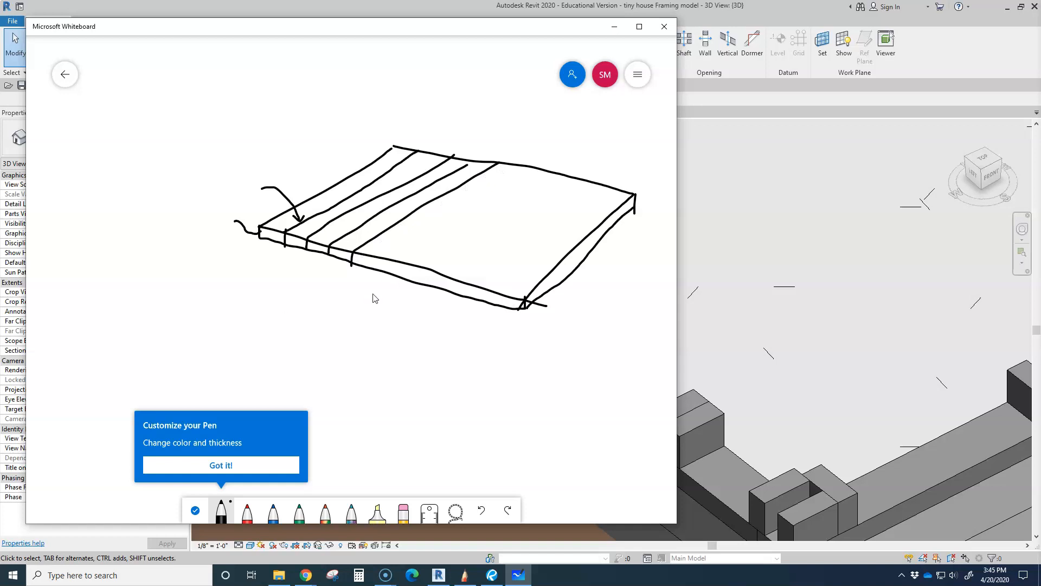
# Switch back to Revit and examine the bottom plates and stud layout around the slab from the front and back sides
pyautogui.click(614, 26)
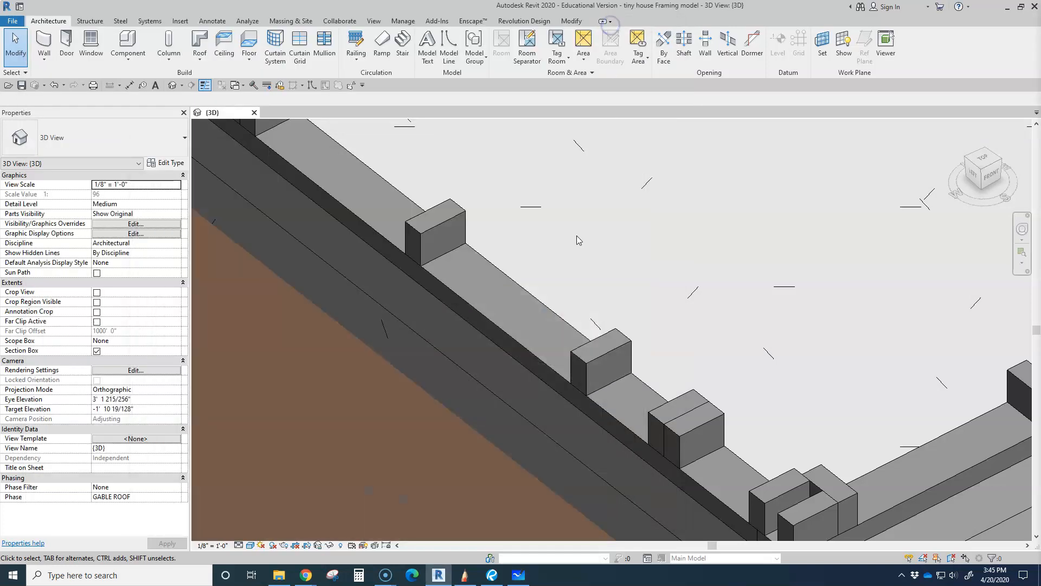
pyautogui.scroll(-6, 587, 262)
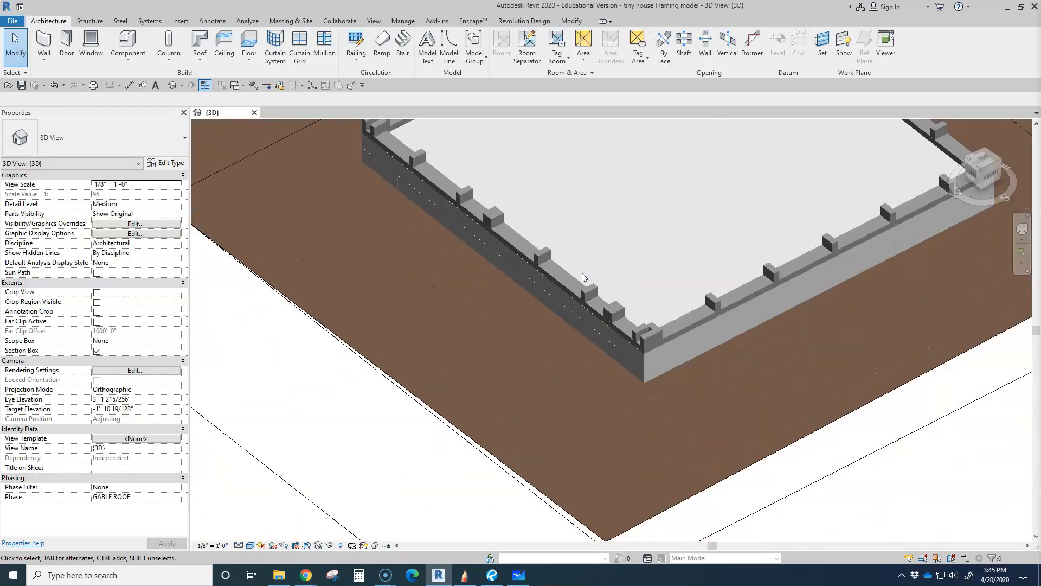
pyautogui.scroll(2, 531, 389)
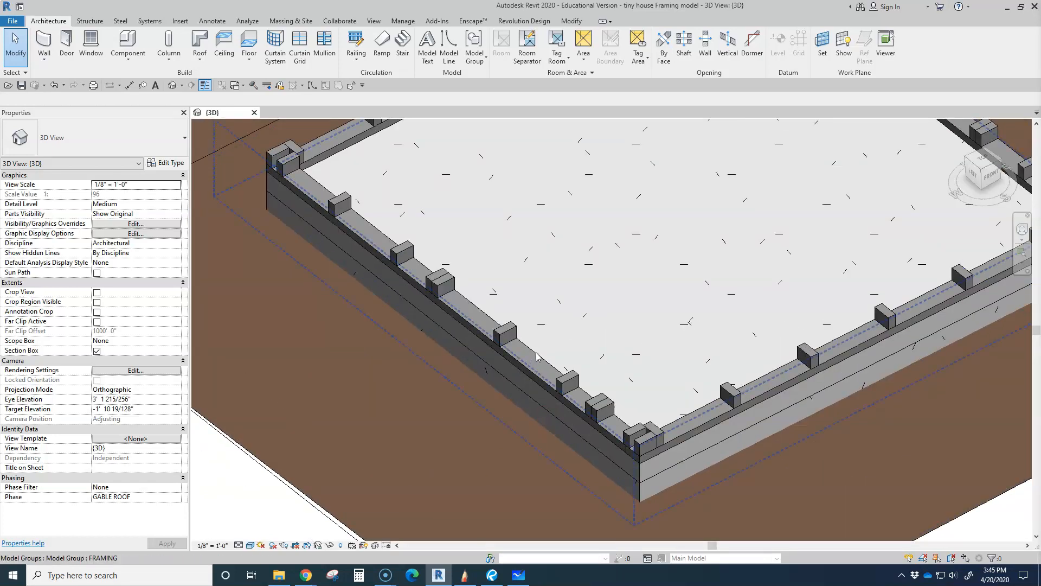
pyautogui.scroll(-1, 537, 358)
pyautogui.scroll(-1, 535, 358)
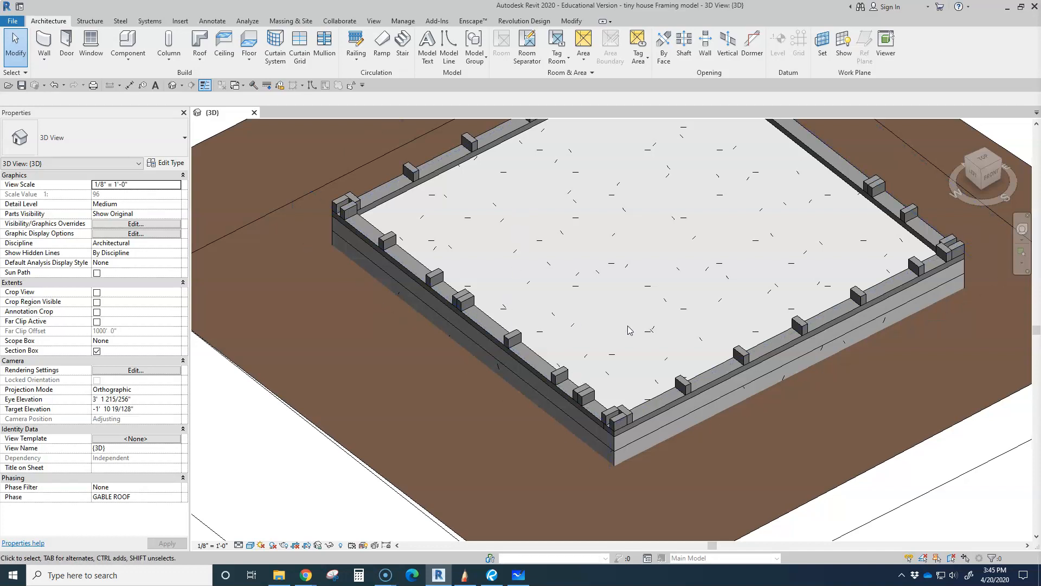
pyautogui.keyDown('shift'); pyautogui.moveTo(548, 386); pyautogui.dragTo(671, 412, button='middle'); pyautogui.keyUp('shift')
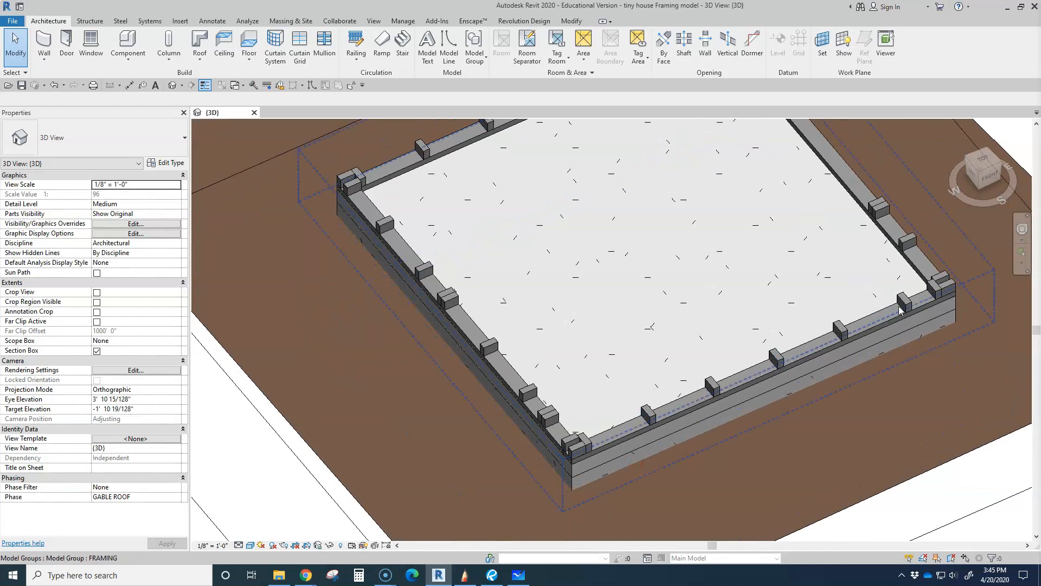
pyautogui.moveTo(659, 404)
pyautogui.keyDown('shift'); pyautogui.mouseDown(button='middle')
pyautogui.moveTo(668, 374)
pyautogui.moveTo(578, 372)
pyautogui.moveTo(599, 416)
pyautogui.moveTo(651, 390)
pyautogui.mouseUp(button='middle'); pyautogui.keyUp('shift')
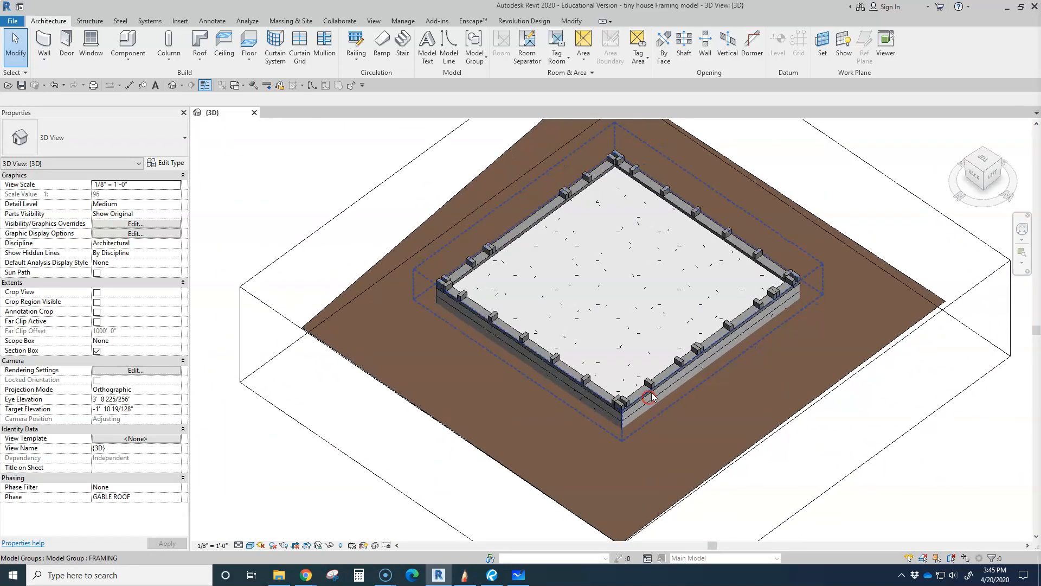
pyautogui.scroll(2, 652, 389)
pyautogui.scroll(-3, 682, 382)
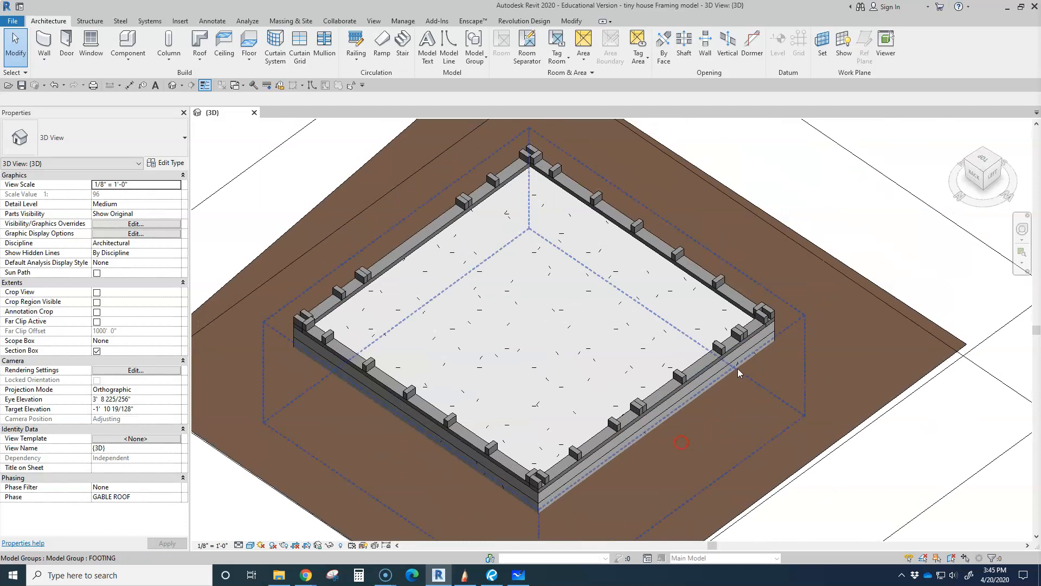
# Examine the corner stud assembly and the adjacent studs up close, first at an angle and then in the Top view
pyautogui.scroll(5, 759, 309)
pyautogui.scroll(2, 761, 308)
pyautogui.keyDown('shift'); pyautogui.moveTo(788, 330); pyautogui.dragTo(723, 395, button='middle'); pyautogui.keyUp('shift')
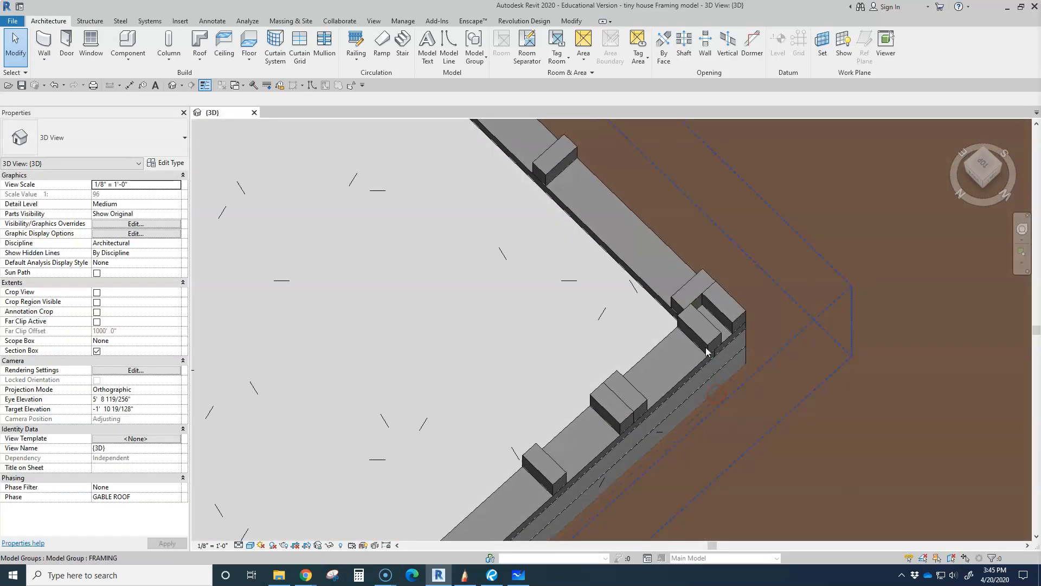
pyautogui.keyDown('shift'); pyautogui.moveTo(688, 324); pyautogui.dragTo(759, 201, button='middle'); pyautogui.keyUp('shift')
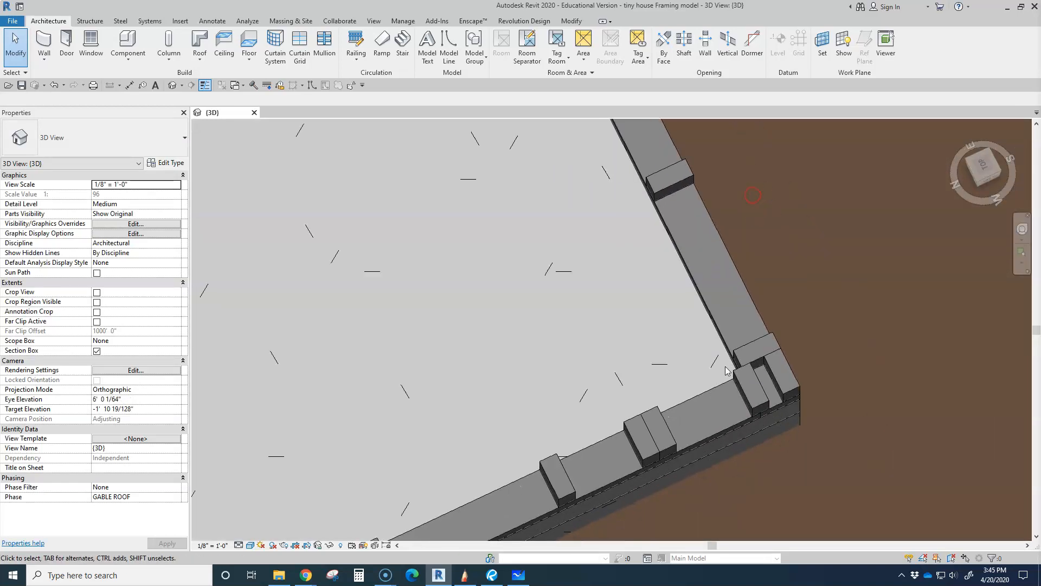
pyautogui.click(973, 168)
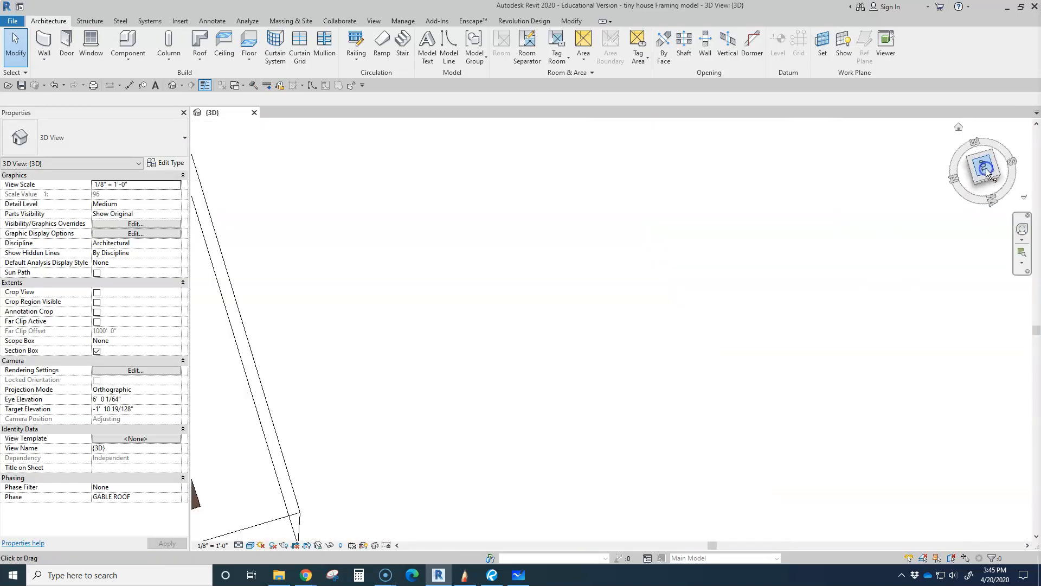
pyautogui.scroll(6, 686, 411)
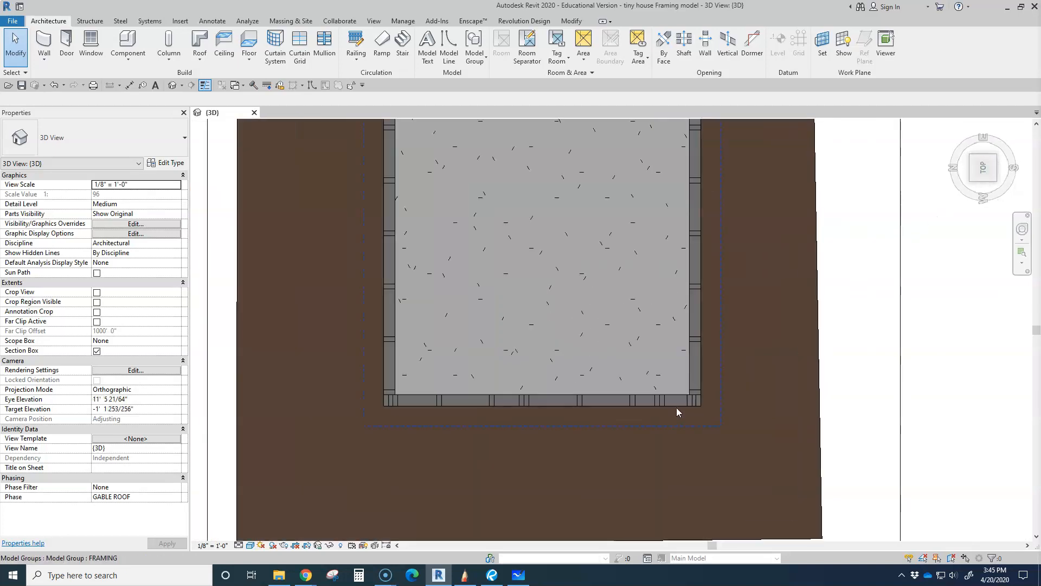
pyautogui.scroll(1, 676, 408)
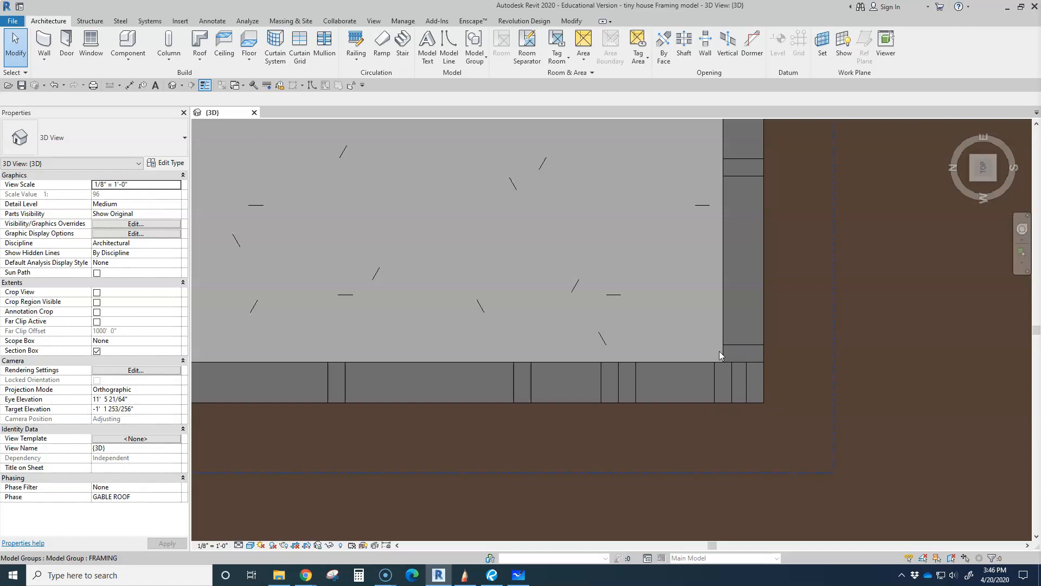
pyautogui.scroll(2, 718, 362)
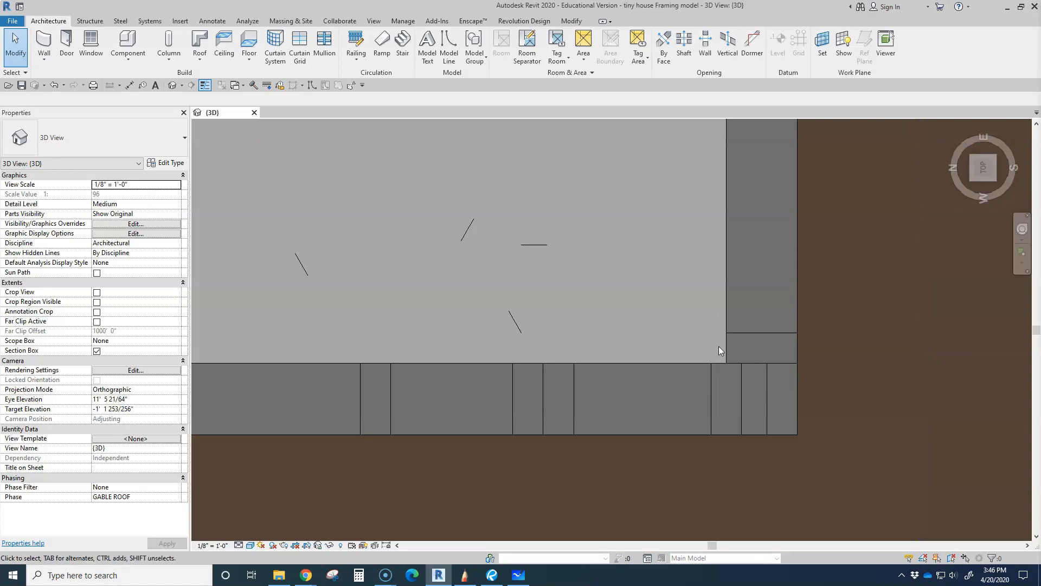
pyautogui.scroll(-5, 719, 346)
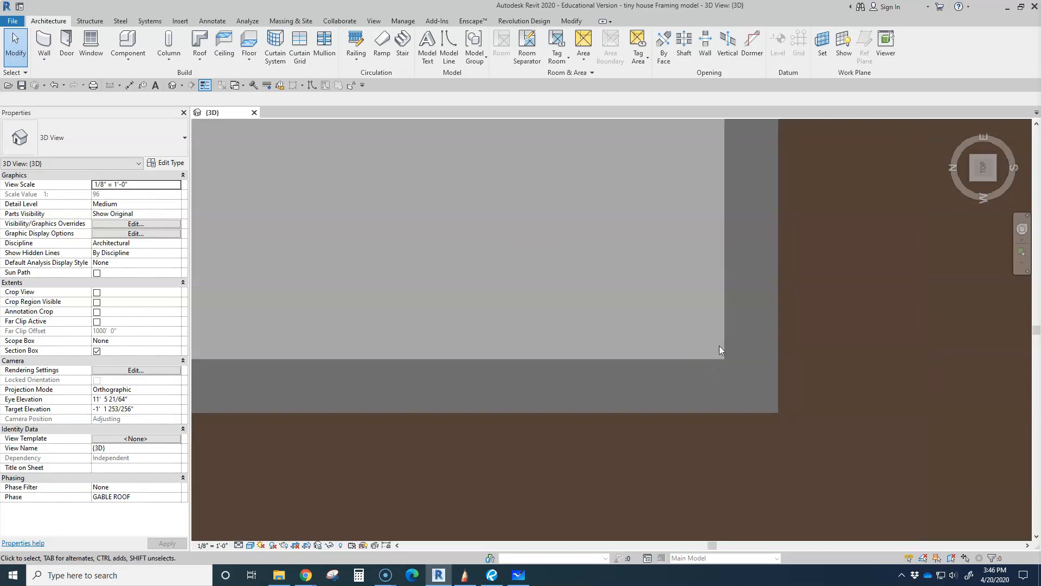
# Raise the section box's upper face to include the lower wall studs and the window sill framing
pyautogui.keyDown('shift'); pyautogui.moveTo(707, 386); pyautogui.dragTo(675, 390, button='middle'); pyautogui.keyUp('shift')
pyautogui.scroll(2, 679, 435)
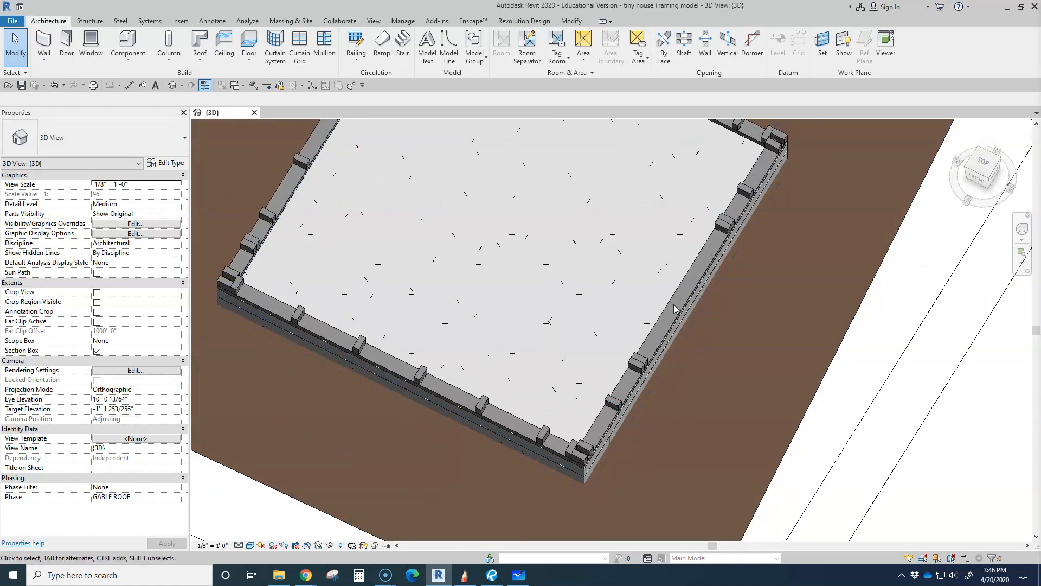
pyautogui.scroll(-3, 731, 259)
pyautogui.keyDown('shift'); pyautogui.moveTo(731, 259); pyautogui.dragTo(790, 433, button='middle'); pyautogui.keyUp('shift')
pyautogui.click(786, 426)
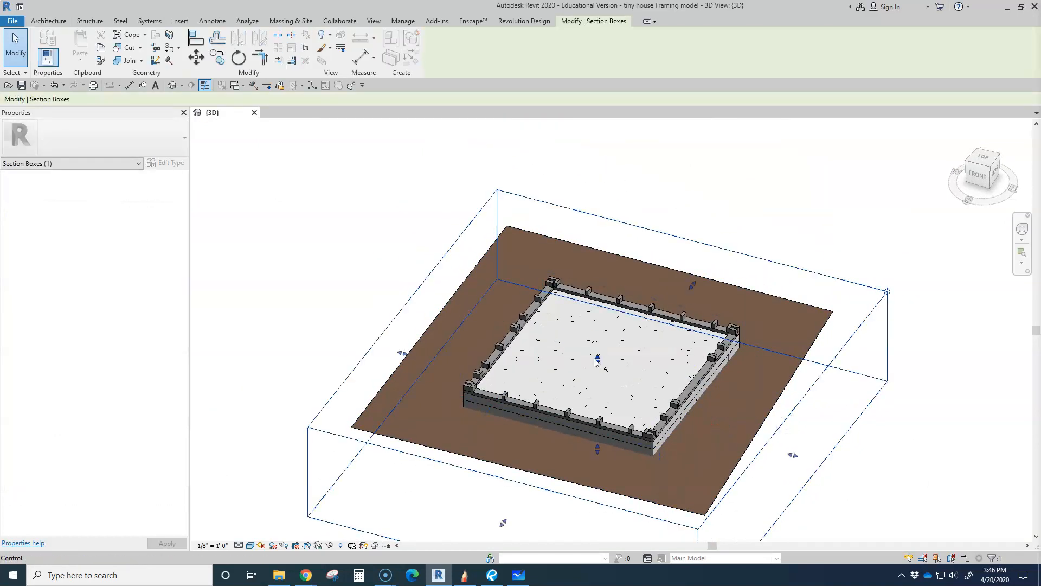
pyautogui.moveTo(598, 357); pyautogui.dragTo(595, 299)
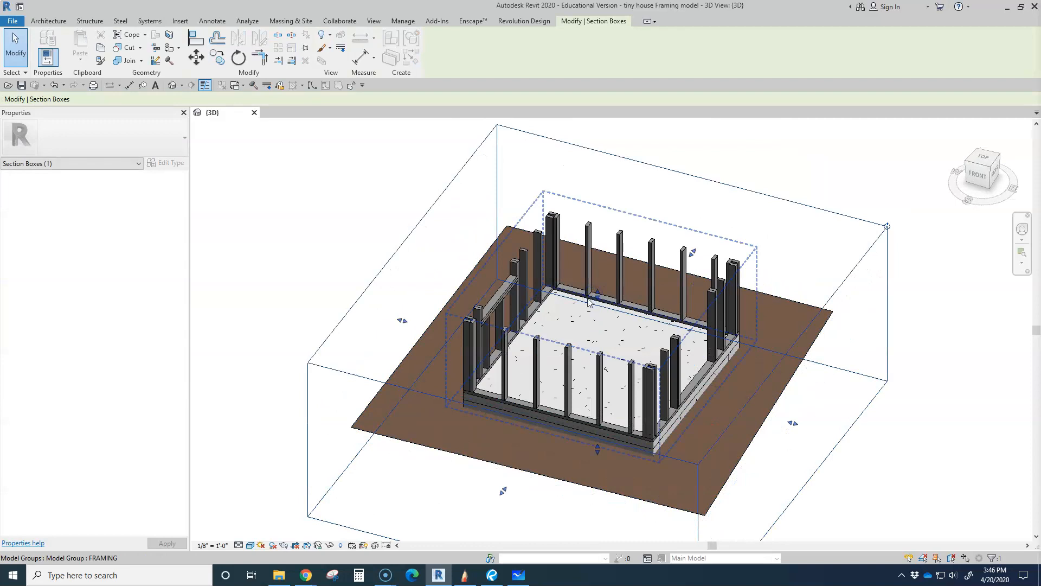
# Examine the wall studs, window sill and short studs beneath it from several sides, and briefly select the FRAMING group
pyautogui.keyDown('shift'); pyautogui.moveTo(595, 296); pyautogui.dragTo(636, 399, button='middle'); pyautogui.keyUp('shift')
pyautogui.scroll(5, 635, 399)
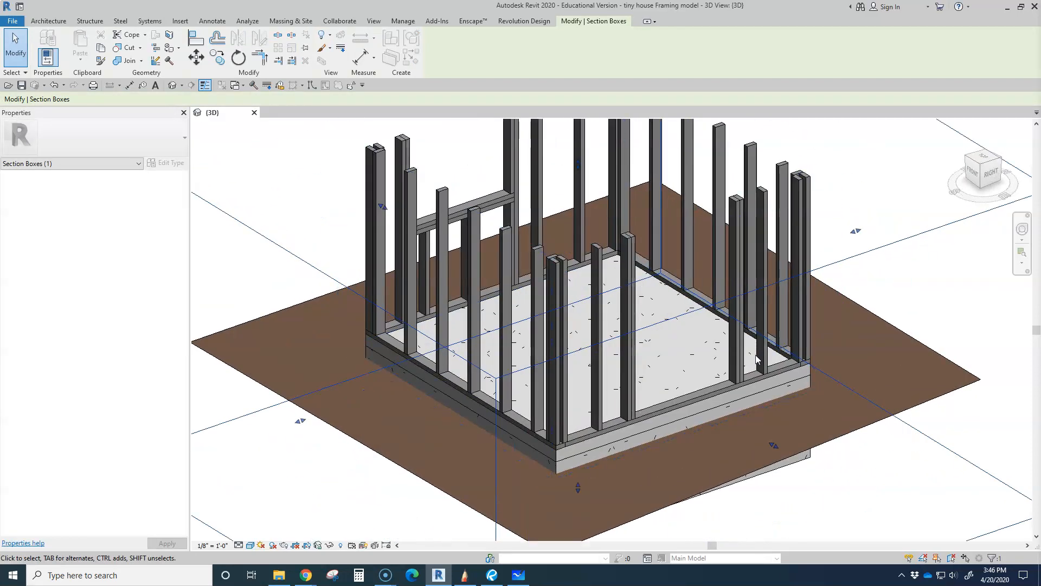
pyautogui.scroll(5, 658, 409)
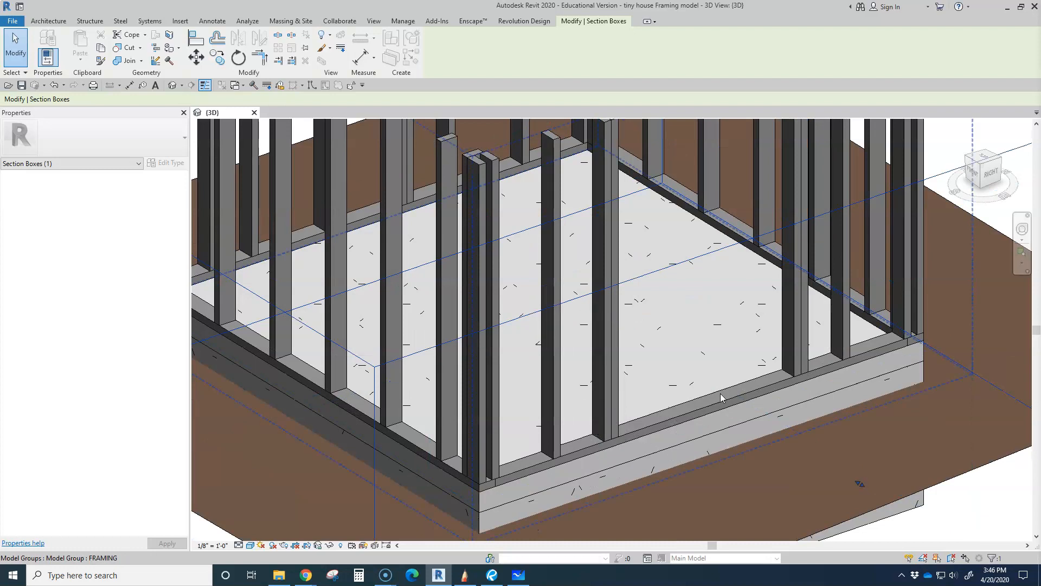
pyautogui.scroll(-5, 802, 381)
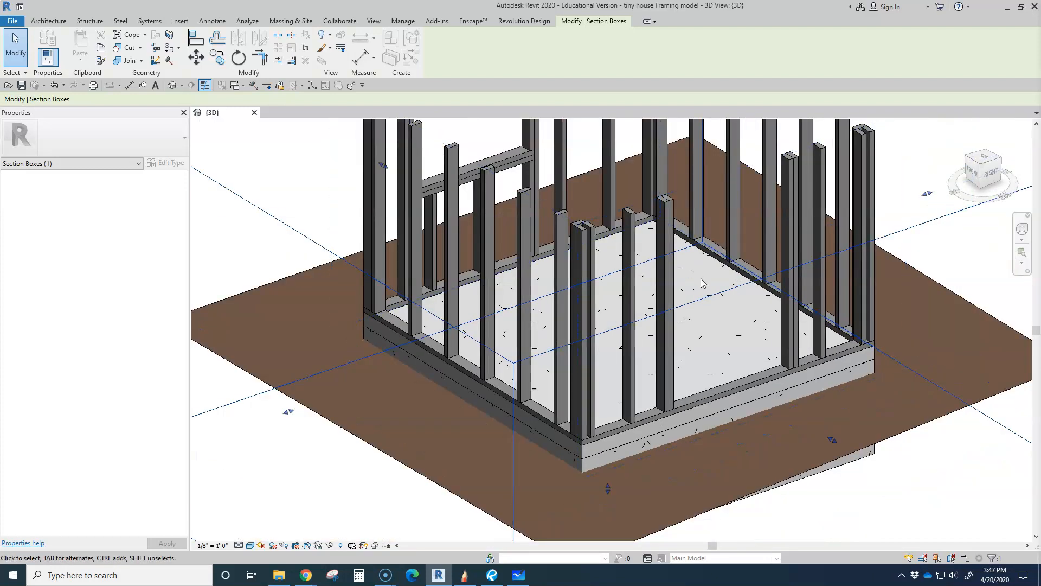
pyautogui.scroll(-3, 752, 256)
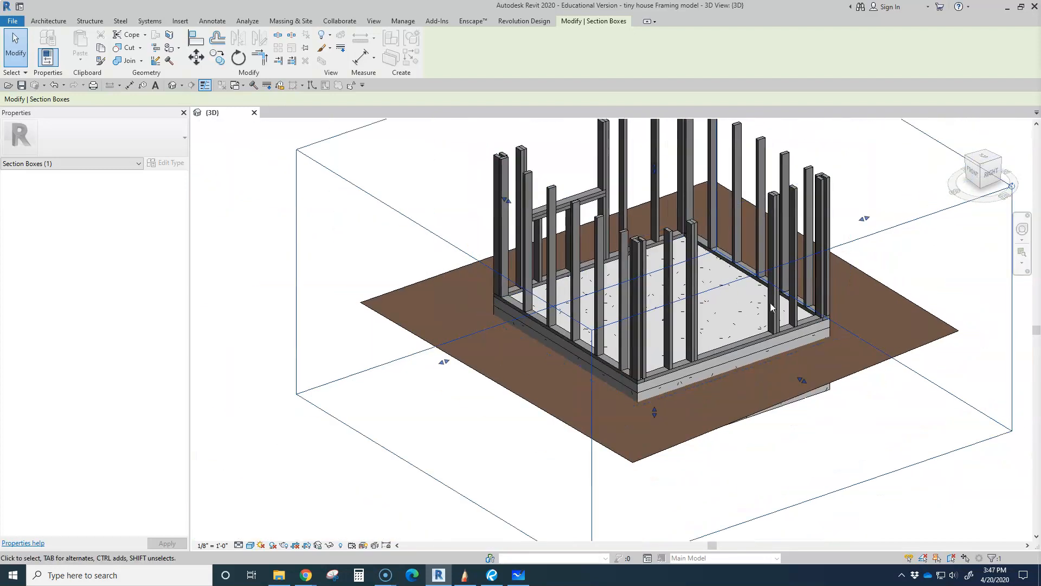
pyautogui.keyDown('shift'); pyautogui.moveTo(699, 324); pyautogui.dragTo(574, 253, button='middle'); pyautogui.keyUp('shift')
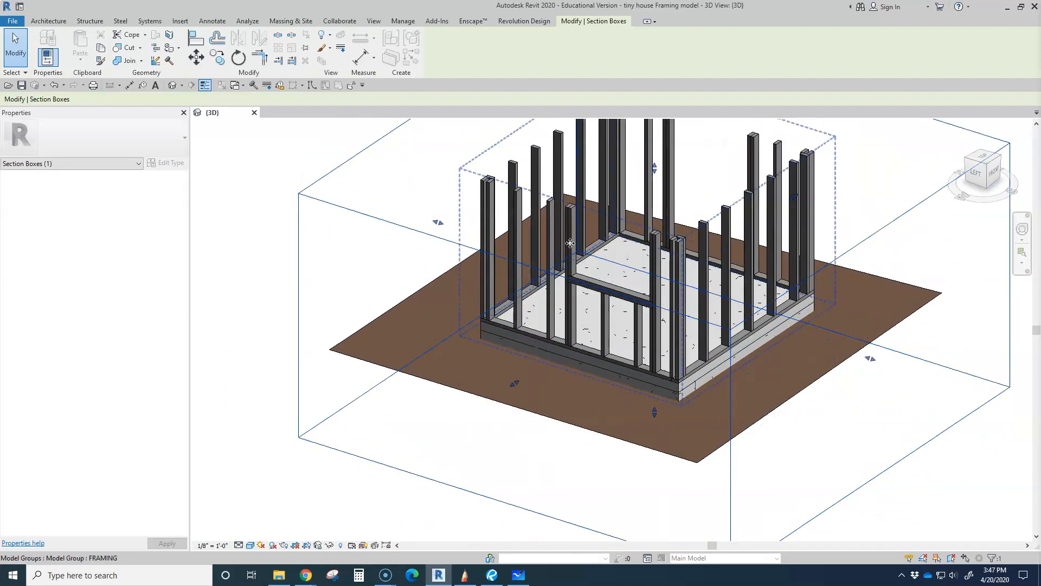
pyautogui.scroll(5, 602, 278)
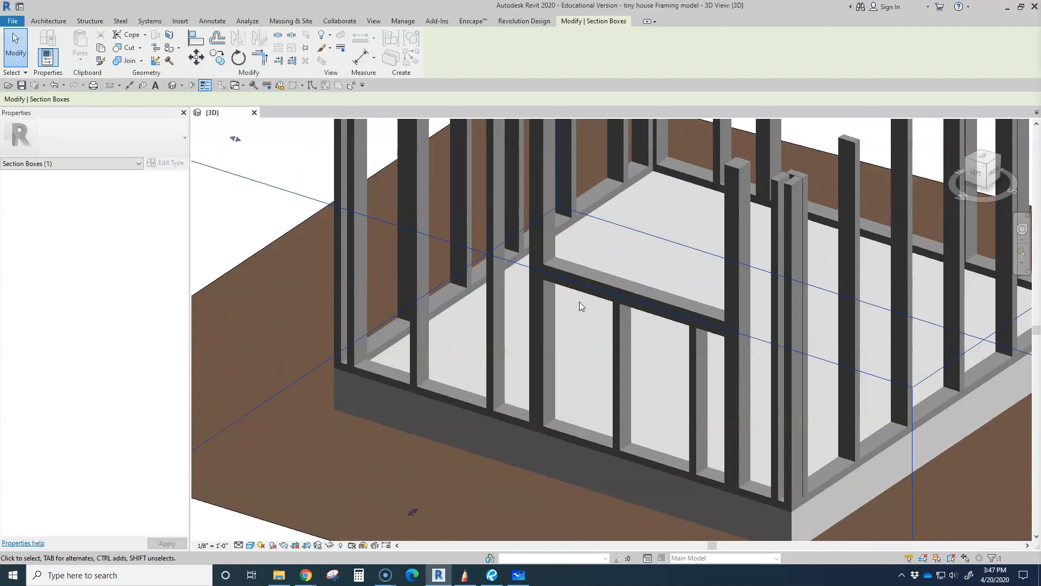
pyautogui.keyDown('shift'); pyautogui.moveTo(569, 297); pyautogui.dragTo(585, 278, button='middle'); pyautogui.keyUp('shift')
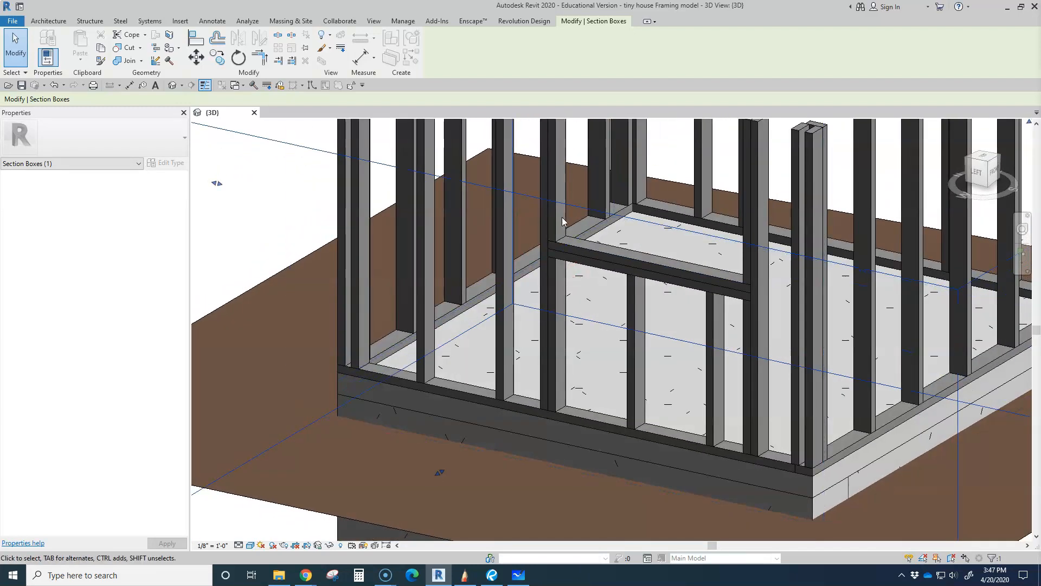
pyautogui.click(636, 301)
pyautogui.scroll(-6, 636, 301)
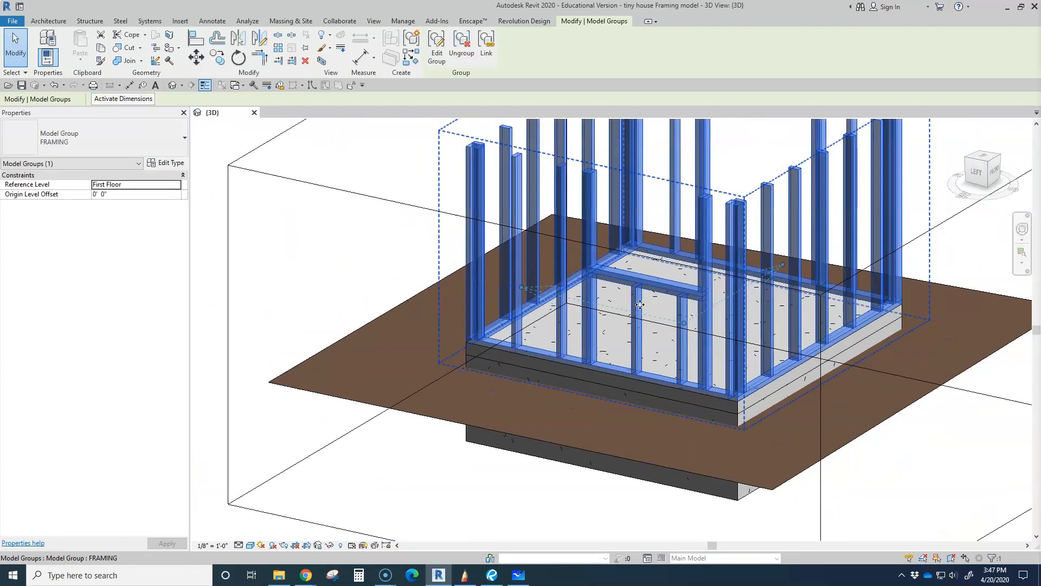
pyautogui.click(855, 202)
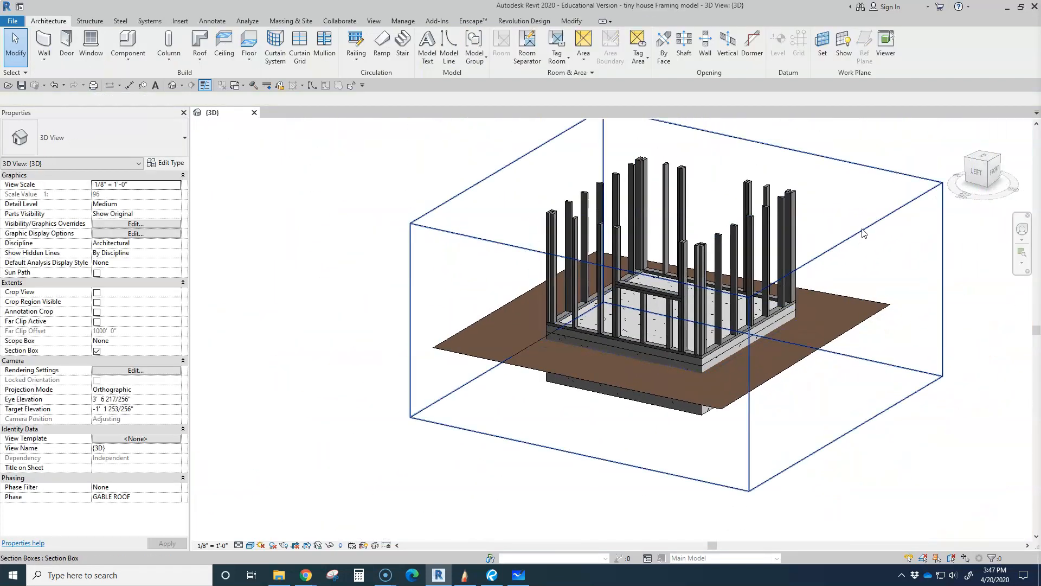
# Raise the section box's upper face in stages, past the top of the window opening, to include the ceiling joists and lower roof framing
pyautogui.click(865, 236)
pyautogui.scroll(2, 676, 202)
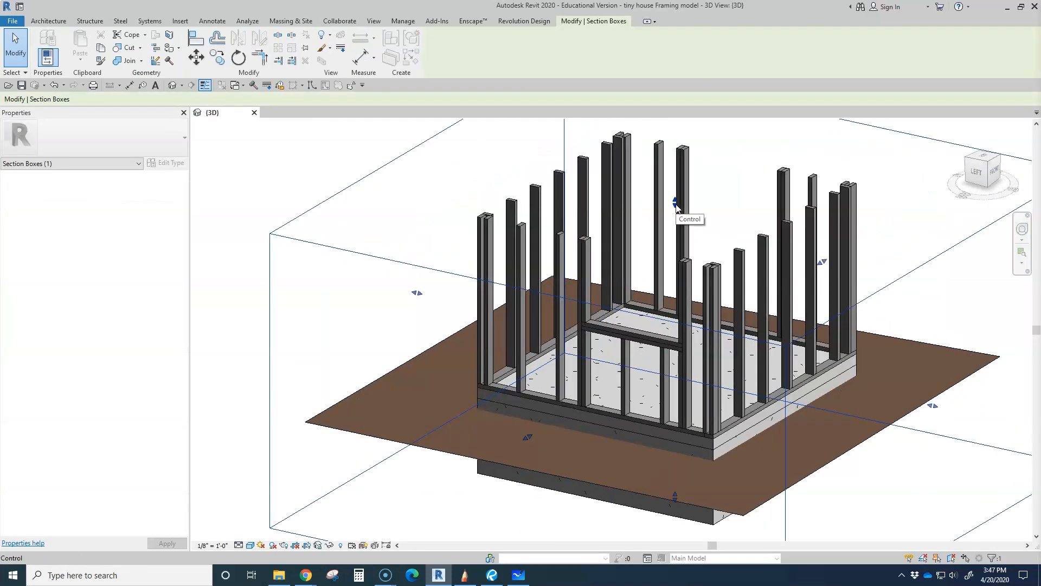
pyautogui.moveTo(675, 205); pyautogui.dragTo(675, 156)
pyautogui.moveTo(672, 205); pyautogui.dragTo(668, 309, button='middle')
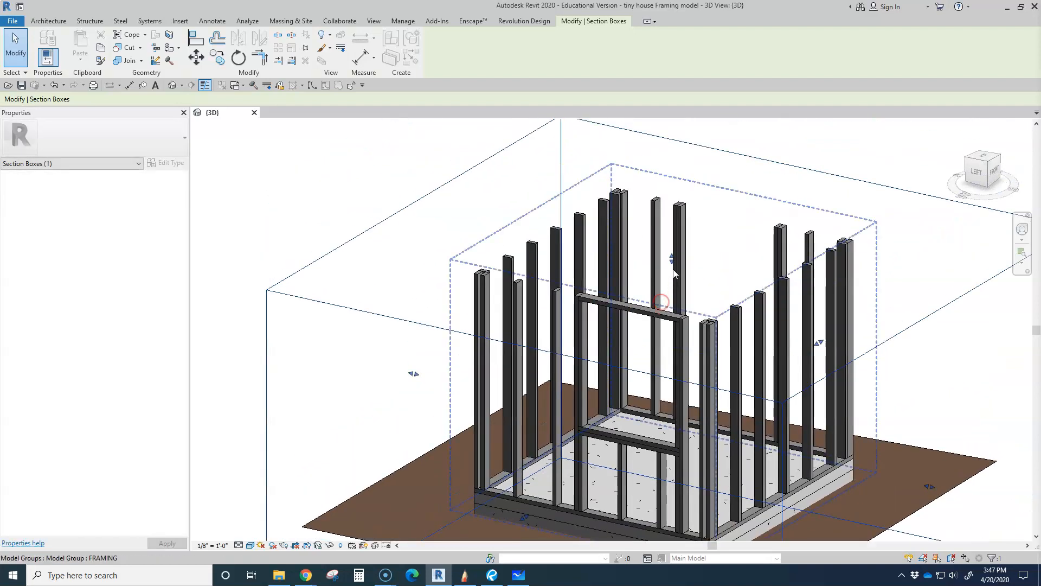
pyautogui.moveTo(673, 259); pyautogui.dragTo(674, 217)
pyautogui.click(389, 316)
# Select the CJ ceiling joist group and examine how it sits on top of the wall framing
pyautogui.keyDown('shift'); pyautogui.moveTo(389, 316); pyautogui.dragTo(691, 323, button='middle'); pyautogui.keyUp('shift')
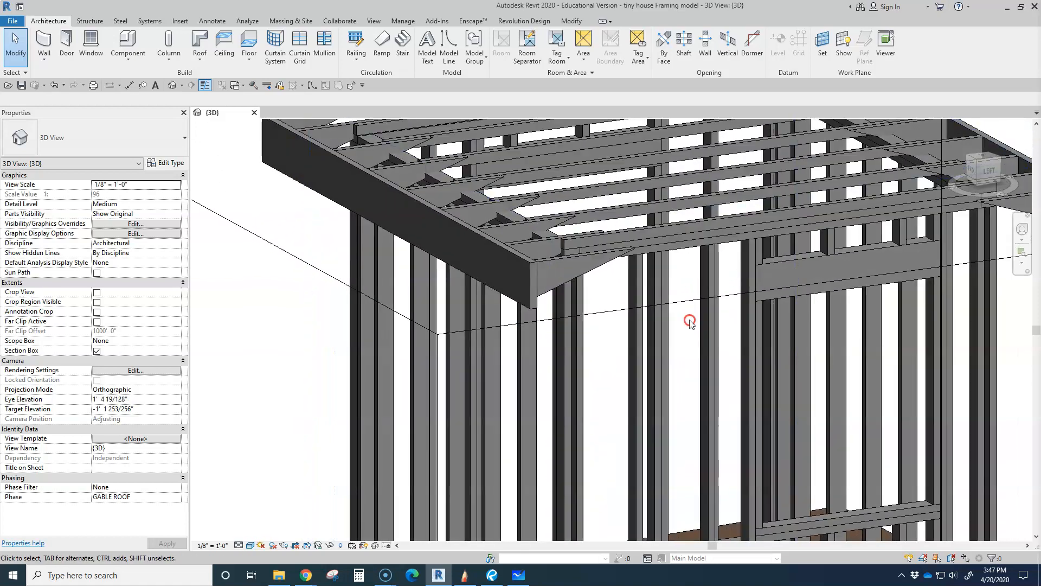
pyautogui.click(767, 196)
pyautogui.scroll(-1, 722, 214)
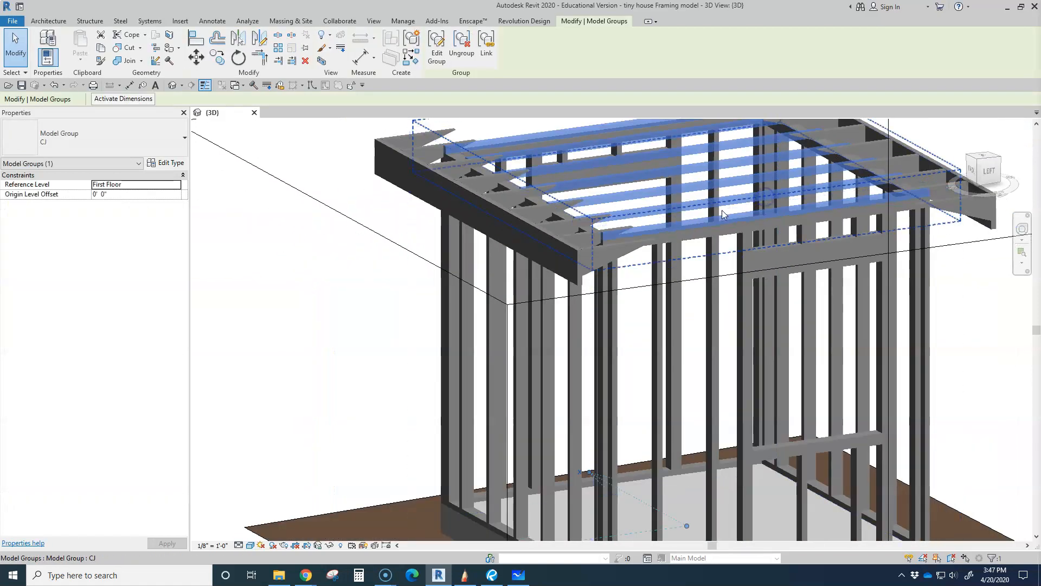
pyautogui.scroll(-4, 722, 214)
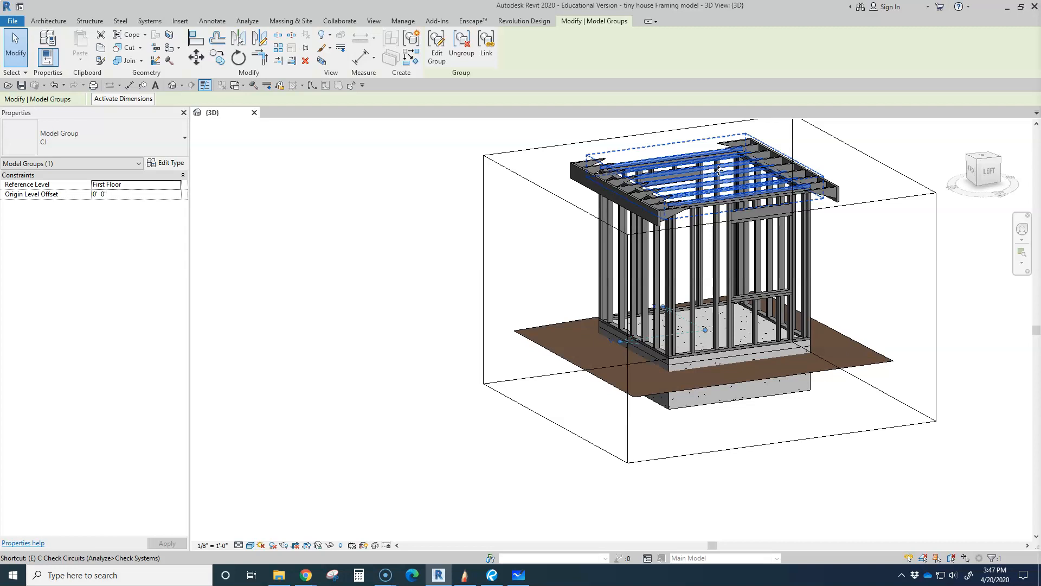
# Hide the CJ ceiling joist group and examine the wall top plates, window header and rafter ends from several angles
pyautogui.press('Escape')
pyautogui.scroll(5, 726, 217)
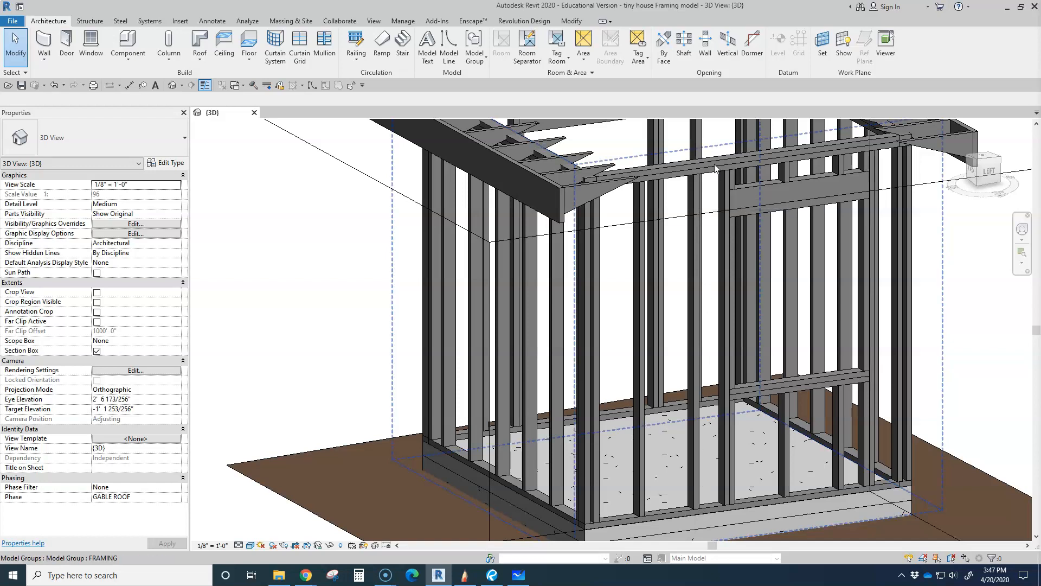
pyautogui.scroll(-3, 688, 521)
pyautogui.scroll(5, 698, 517)
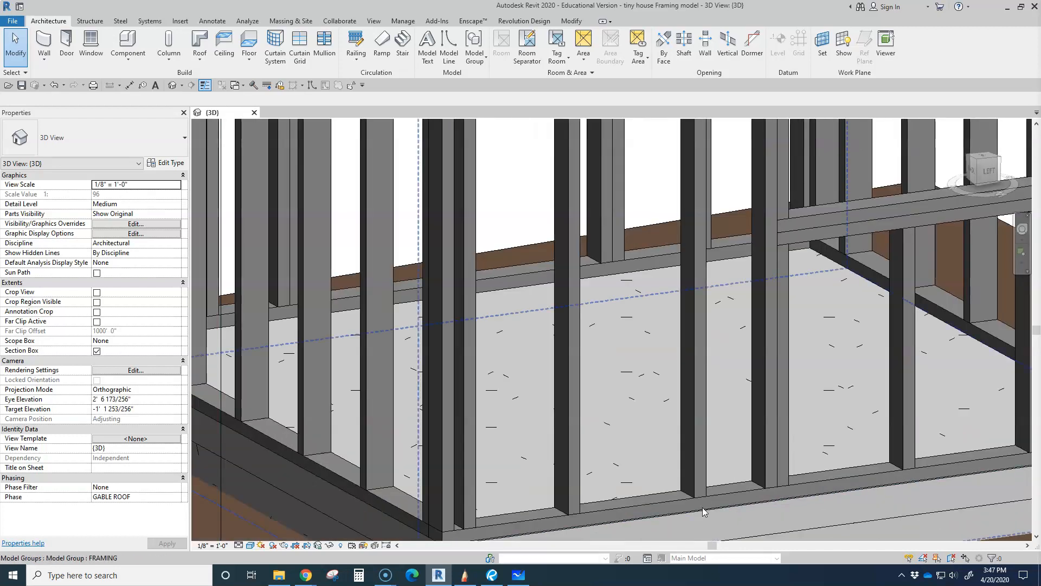
pyautogui.scroll(-4, 704, 509)
pyautogui.moveTo(733, 283); pyautogui.dragTo(706, 416, button='middle')
pyautogui.scroll(3, 686, 239)
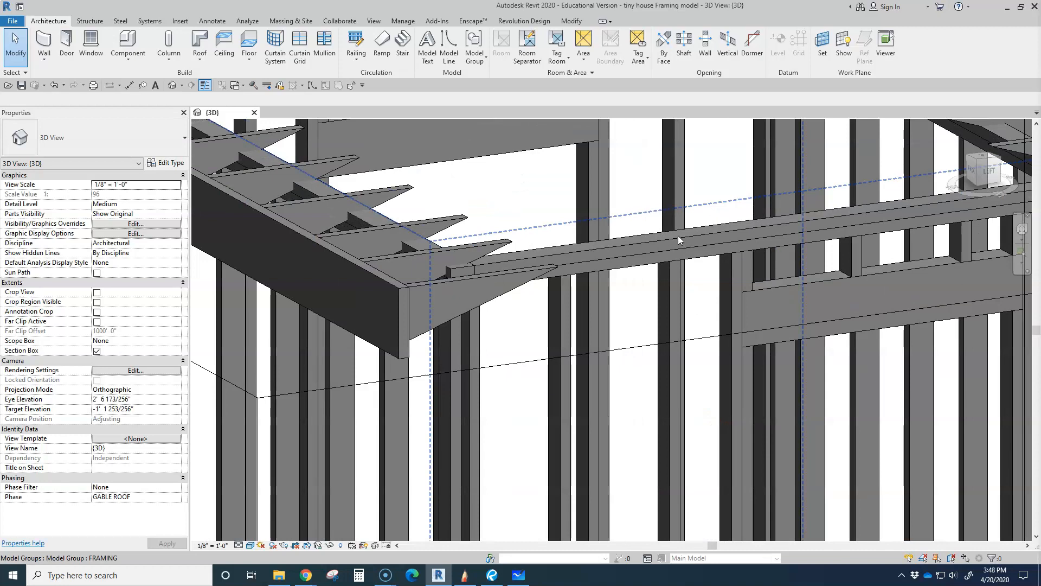
pyautogui.moveTo(654, 317)
pyautogui.keyDown('shift'); pyautogui.mouseDown(button='middle')
pyautogui.moveTo(690, 327)
pyautogui.moveTo(671, 342)
pyautogui.mouseUp(button='middle'); pyautogui.keyUp('shift')
pyautogui.keyDown('shift'); pyautogui.moveTo(696, 377); pyautogui.dragTo(703, 385, button='middle'); pyautogui.keyUp('shift')
pyautogui.scroll(-4, 613, 252)
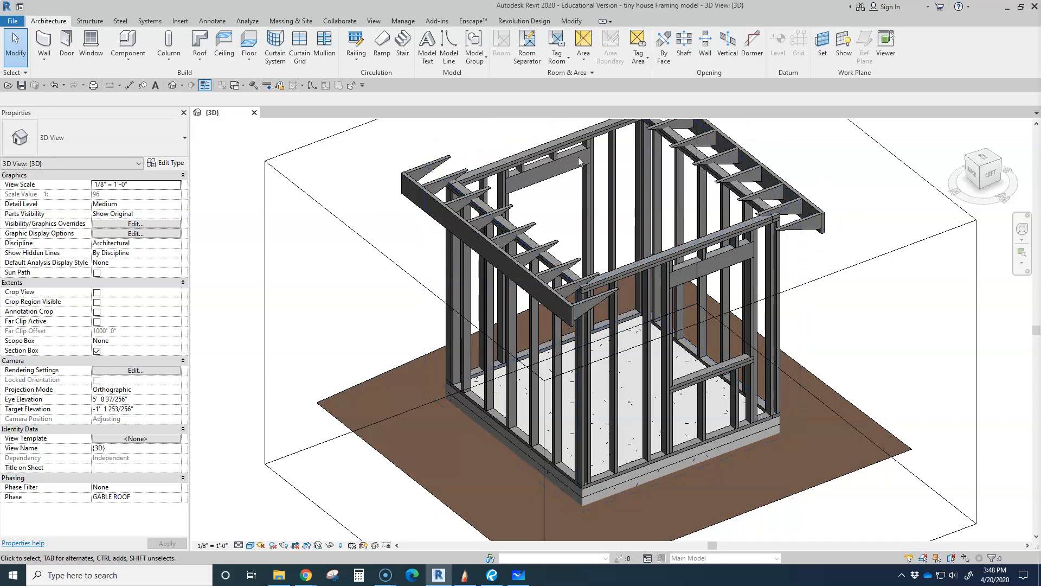
pyautogui.keyDown('shift'); pyautogui.moveTo(698, 264); pyautogui.dragTo(615, 376, button='middle'); pyautogui.keyUp('shift')
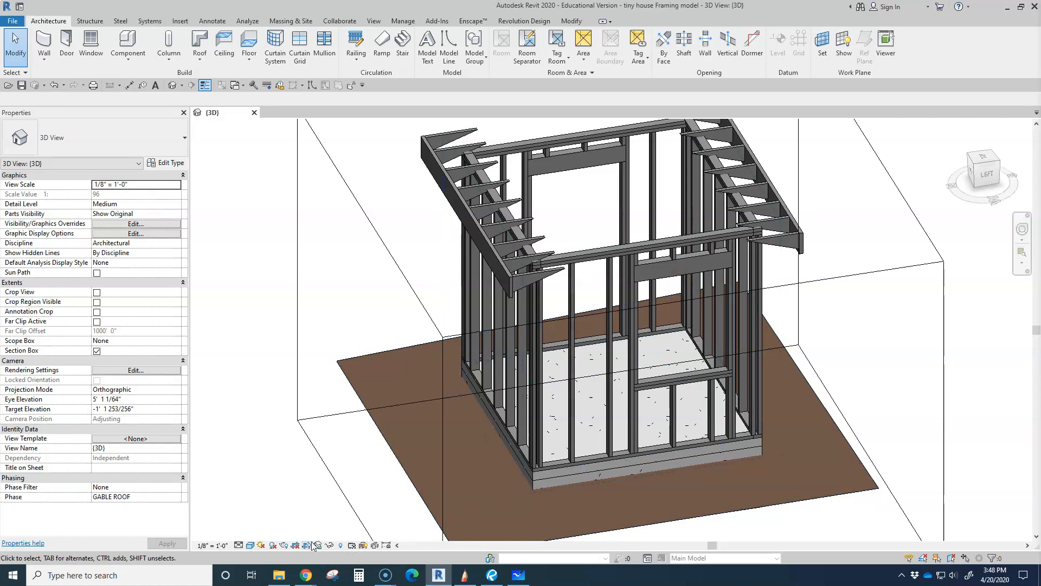
# Reveal the hidden elements, unhide the CJ ceiling joist group and return to the normal view display
pyautogui.click(340, 545)
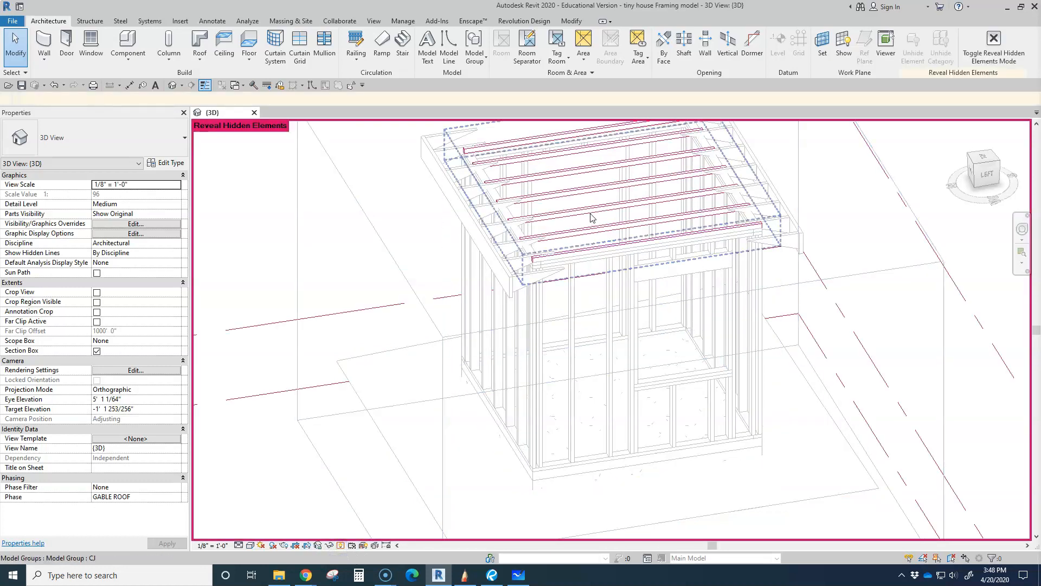
pyautogui.click(591, 213)
pyautogui.click(596, 43)
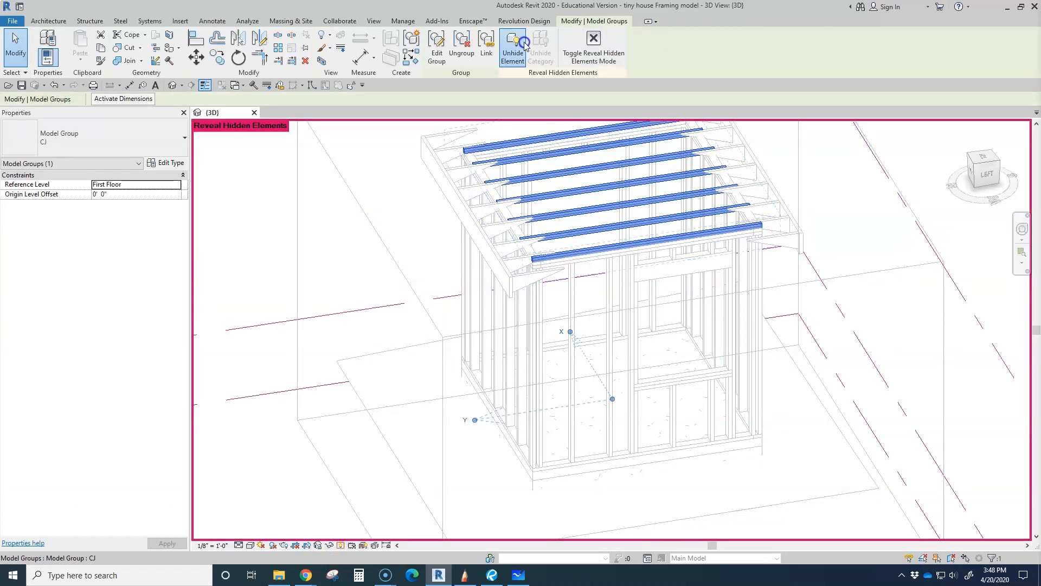
pyautogui.click(600, 41)
# Raise the section box's upper face partway up the rafters and examine them beside the ceiling joists from both sides
pyautogui.scroll(-1, 552, 235)
pyautogui.moveTo(552, 235)
pyautogui.mouseDown(button='middle')
pyautogui.moveTo(553, 292)
pyautogui.moveTo(580, 299)
pyautogui.mouseUp(button='middle')
pyautogui.click(790, 299)
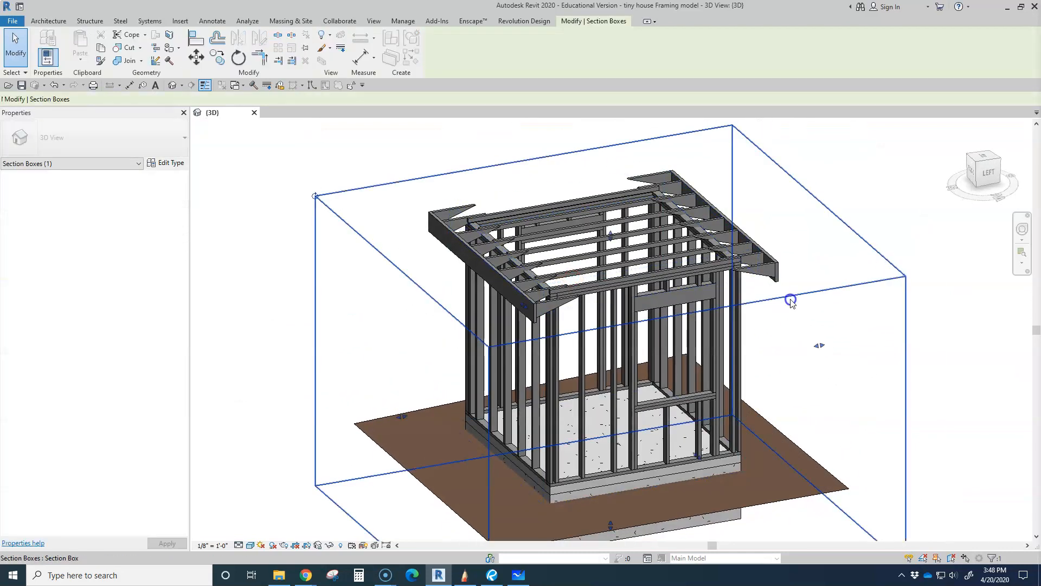
pyautogui.moveTo(610, 235); pyautogui.dragTo(611, 220)
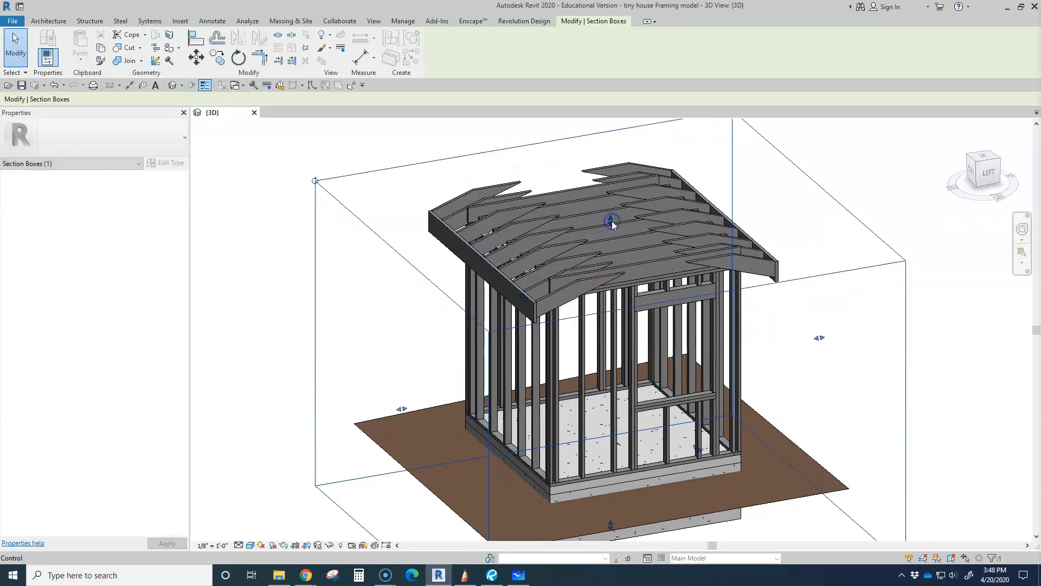
pyautogui.keyDown('shift'); pyautogui.moveTo(653, 284); pyautogui.dragTo(523, 299, button='middle'); pyautogui.keyUp('shift')
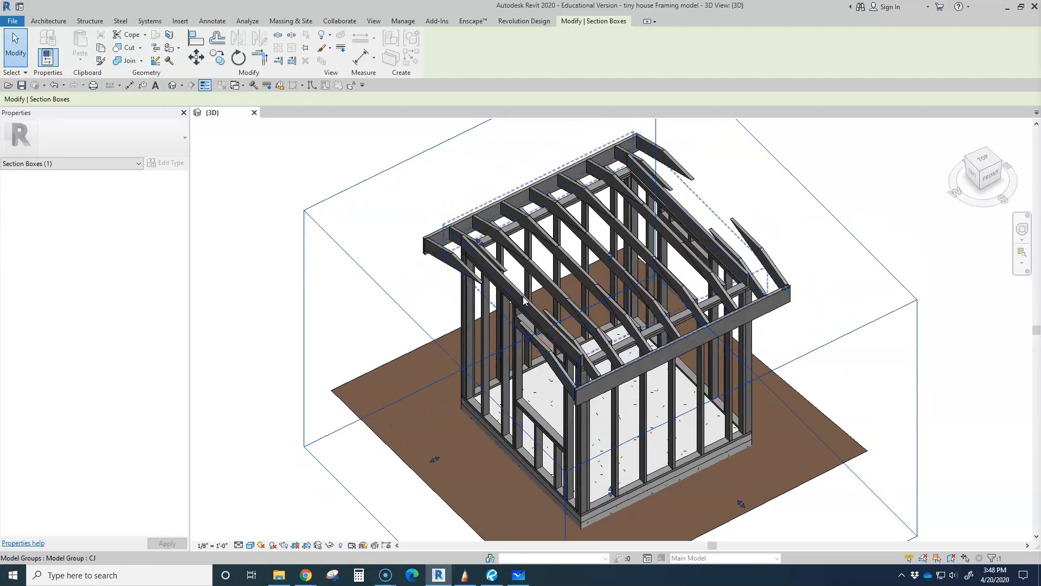
pyautogui.keyDown('shift'); pyautogui.moveTo(628, 290); pyautogui.dragTo(692, 253, button='middle'); pyautogui.keyUp('shift')
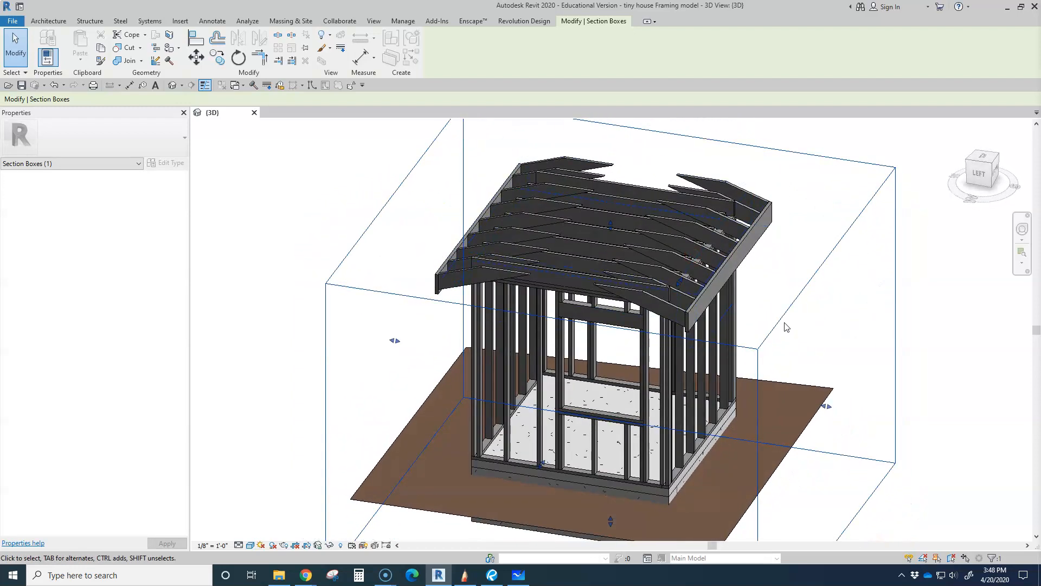
# Raise the section box's upper face above the ridge and examine the complete roof and wall framing from the window side
pyautogui.moveTo(611, 224); pyautogui.dragTo(611, 178)
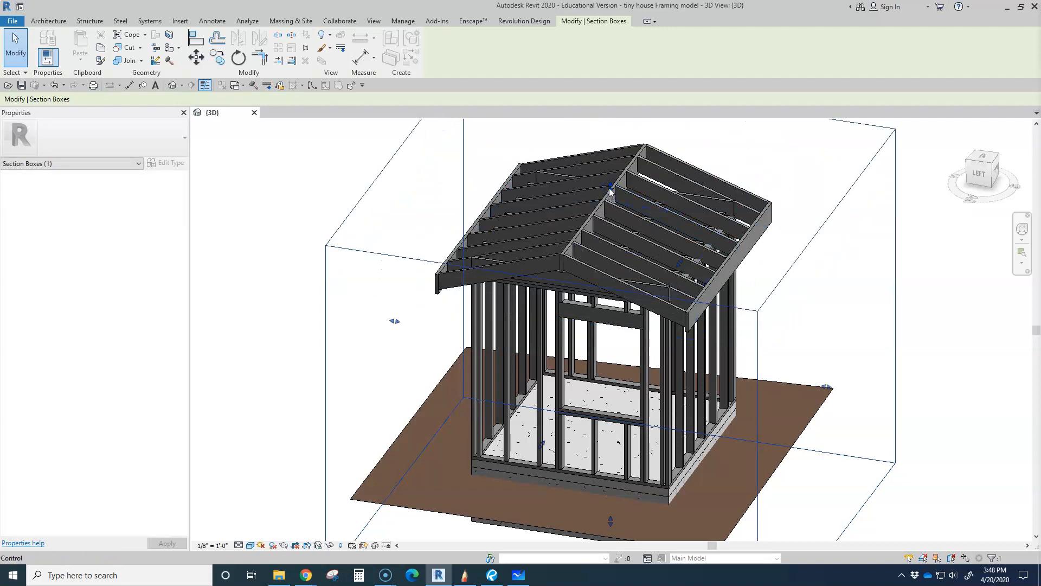
pyautogui.click(367, 302)
pyautogui.keyDown('shift'); pyautogui.moveTo(367, 302); pyautogui.dragTo(573, 274, button='middle'); pyautogui.keyUp('shift')
pyautogui.keyDown('shift'); pyautogui.moveTo(636, 445); pyautogui.dragTo(557, 460, button='middle'); pyautogui.keyUp('shift')
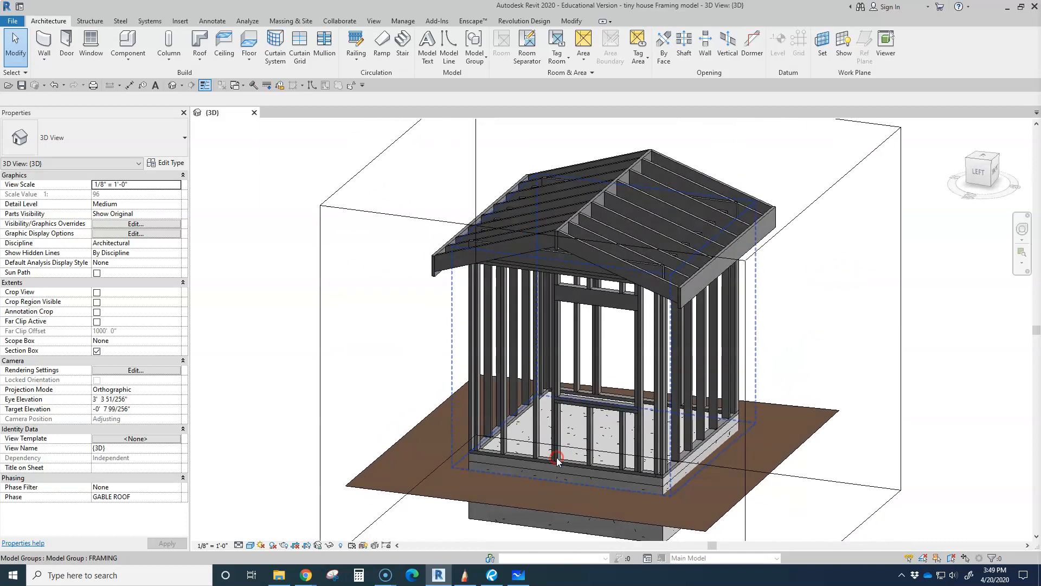
pyautogui.keyDown('shift'); pyautogui.moveTo(628, 438); pyautogui.dragTo(683, 423, button='middle'); pyautogui.keyUp('shift')
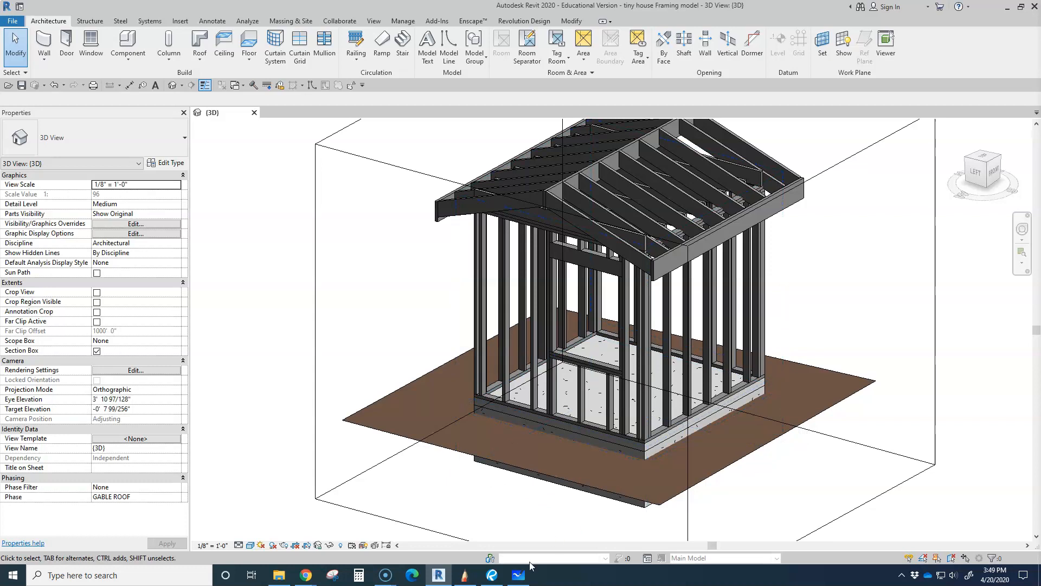
# Switch to Revu to show the tiny house floor plan PDF
pyautogui.click(490, 578)
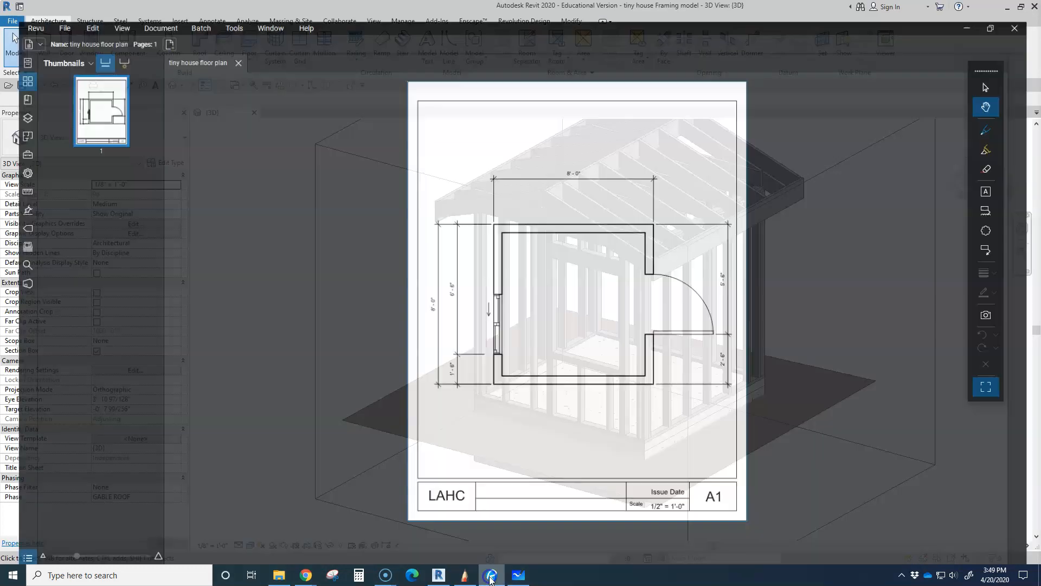